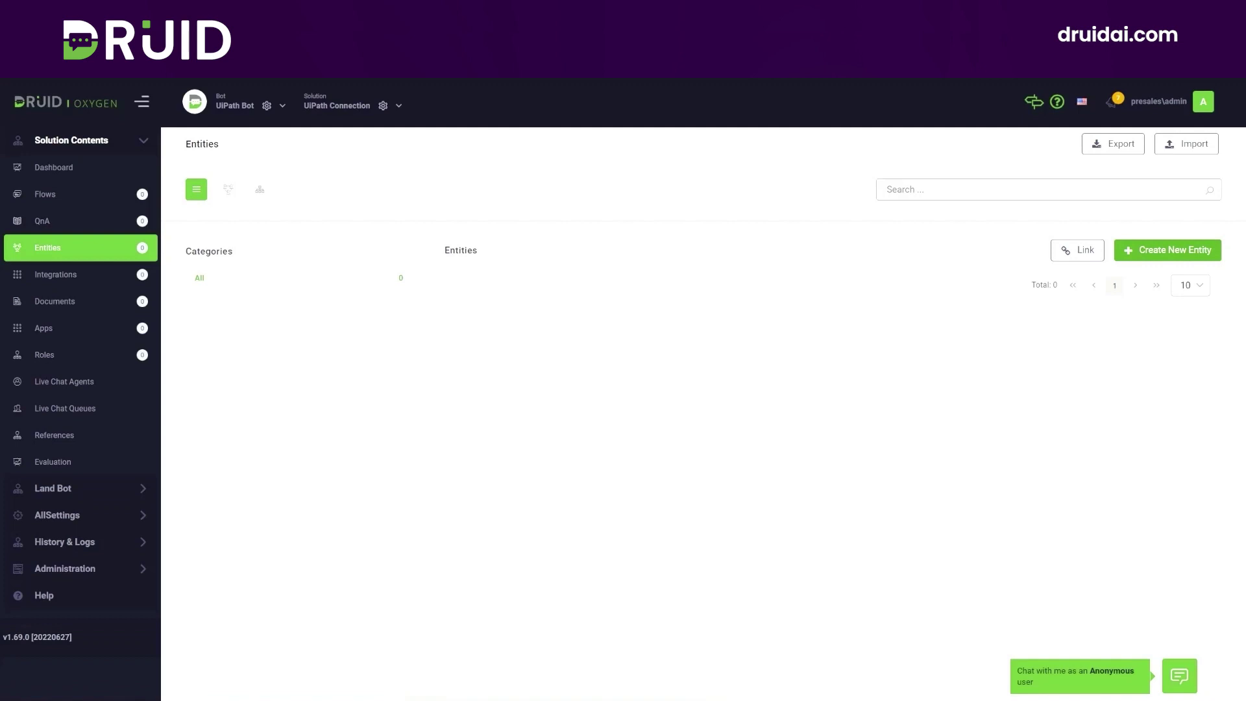
- Create and save a new entity named UiPathConnection in the UiPath category
left_click(1167, 249)
left_click(622, 227)
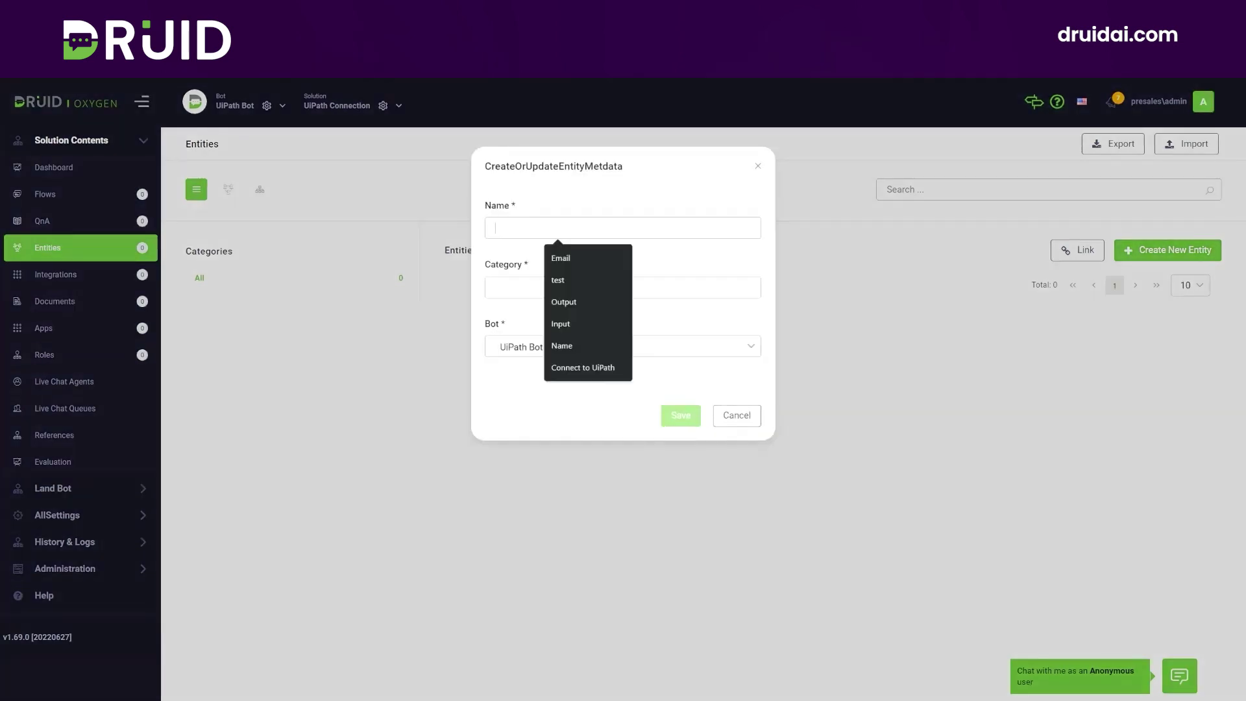
type("UiPathConn")
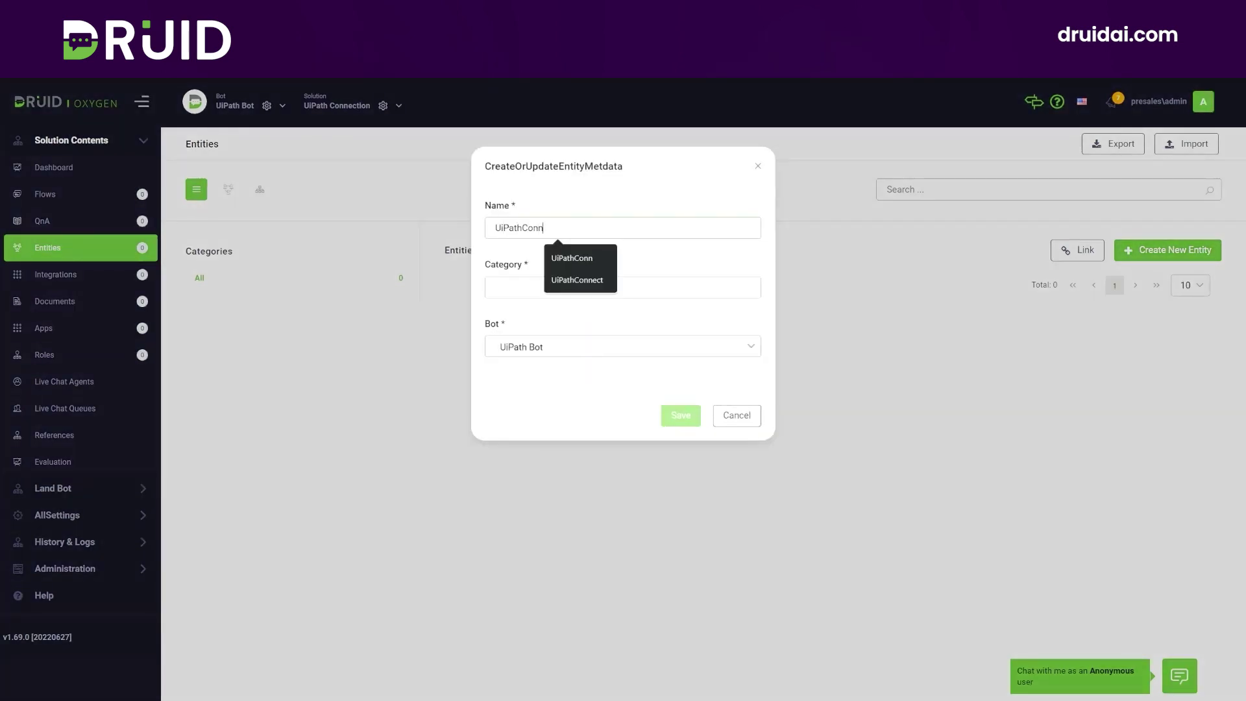
type("ection")
key("Tab")
type("UiPath")
left_click(680, 415)
- Add a String field named Input to the UiPathConnection entity
left_click(486, 286)
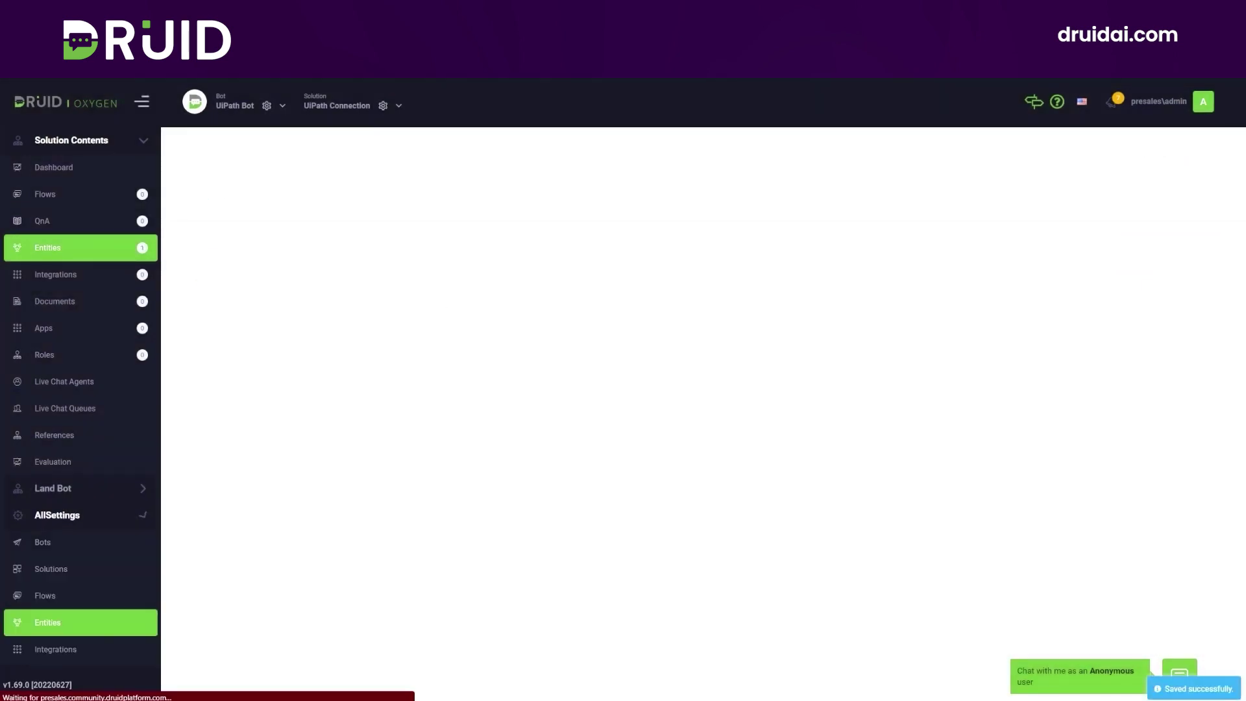
left_click(300, 177)
left_click(1156, 227)
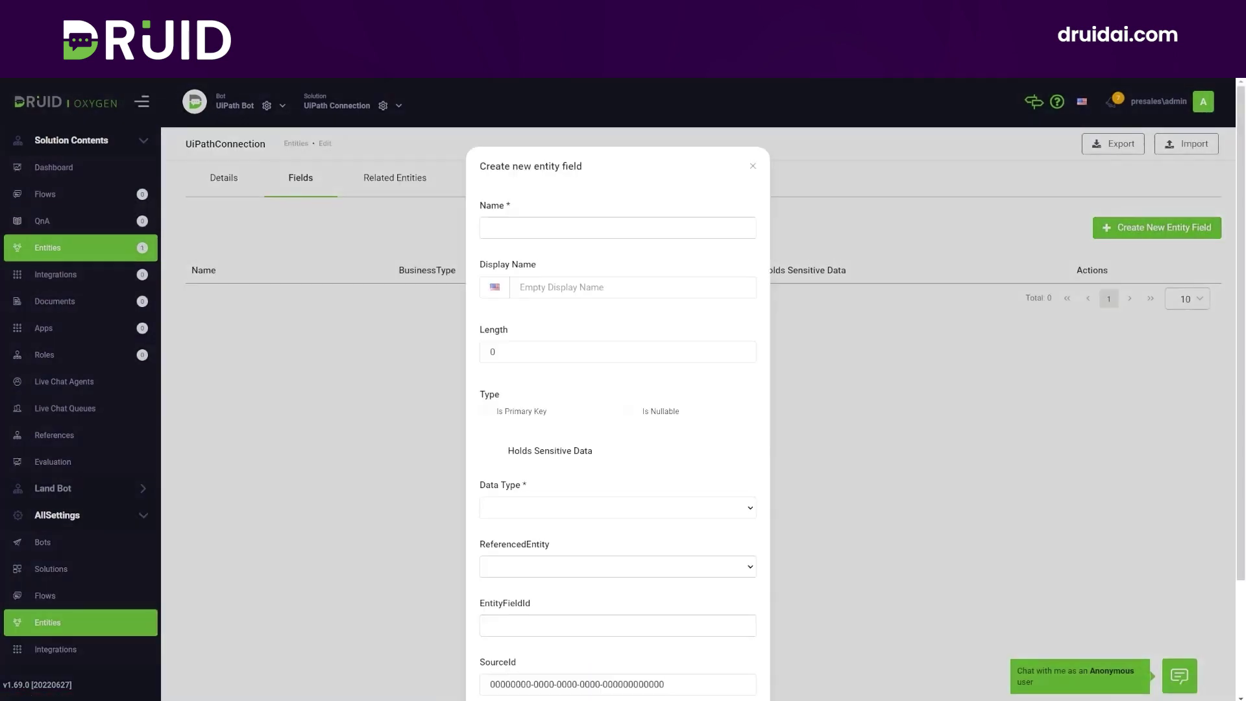
type("Input")
left_click(616, 507)
left_click(545, 458)
scroll(617, 389, "down", 3)
left_click(674, 609)
- Add a second String field named Output
left_click(1156, 227)
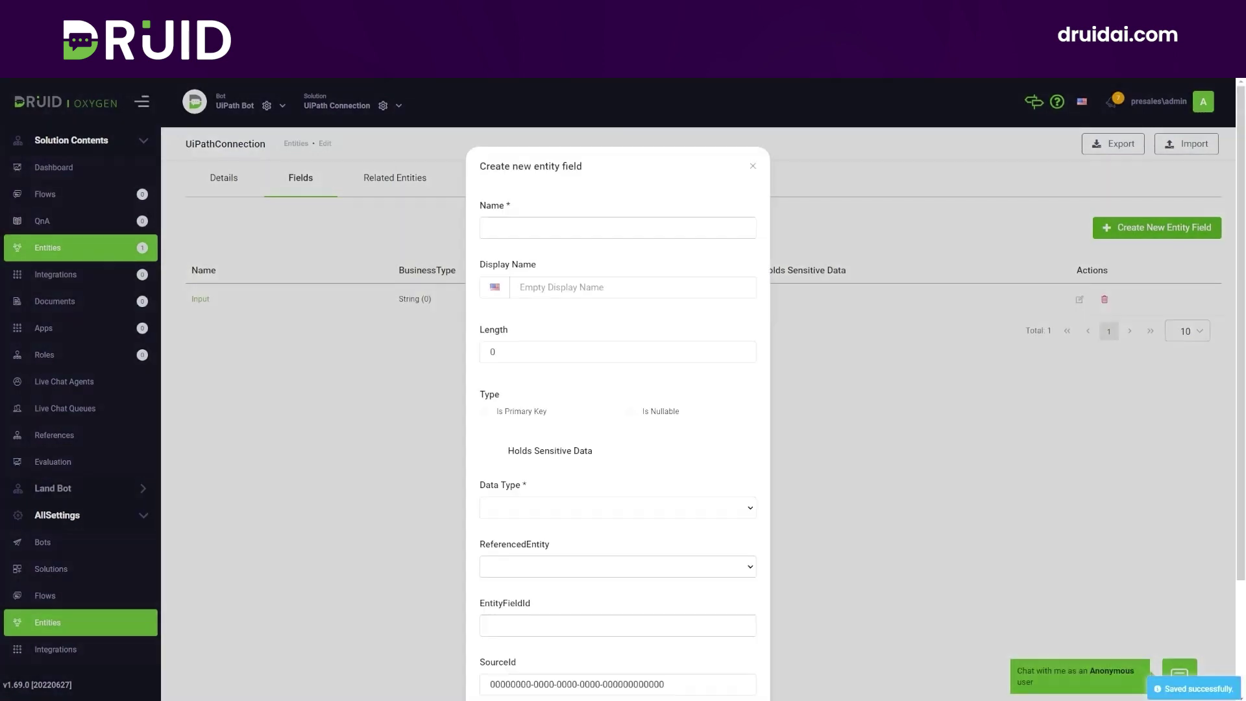
left_click(617, 226)
left_click(558, 323)
type("Output")
scroll(617, 389, "down", 2)
left_click(618, 446)
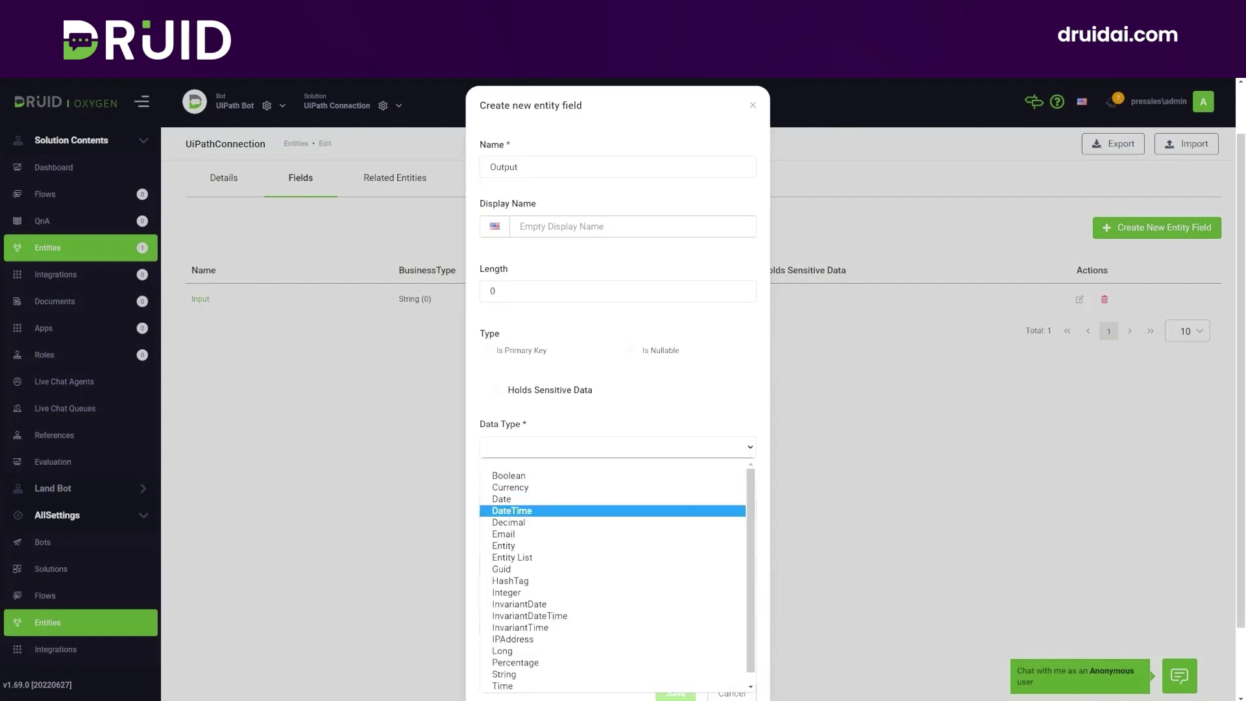
left_click(612, 674)
left_click(674, 609)
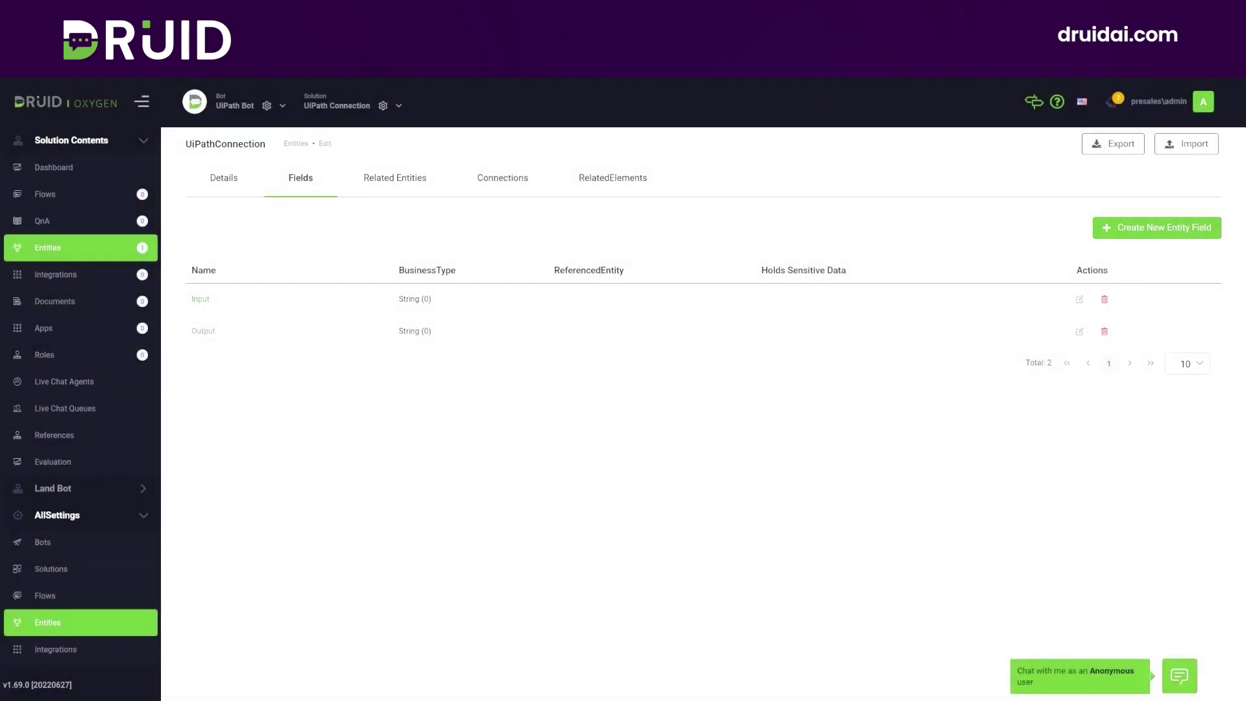
- From the solution's Apps, create a UiPath app with the code UiPath Connector
left_click(45, 194)
left_click(44, 327)
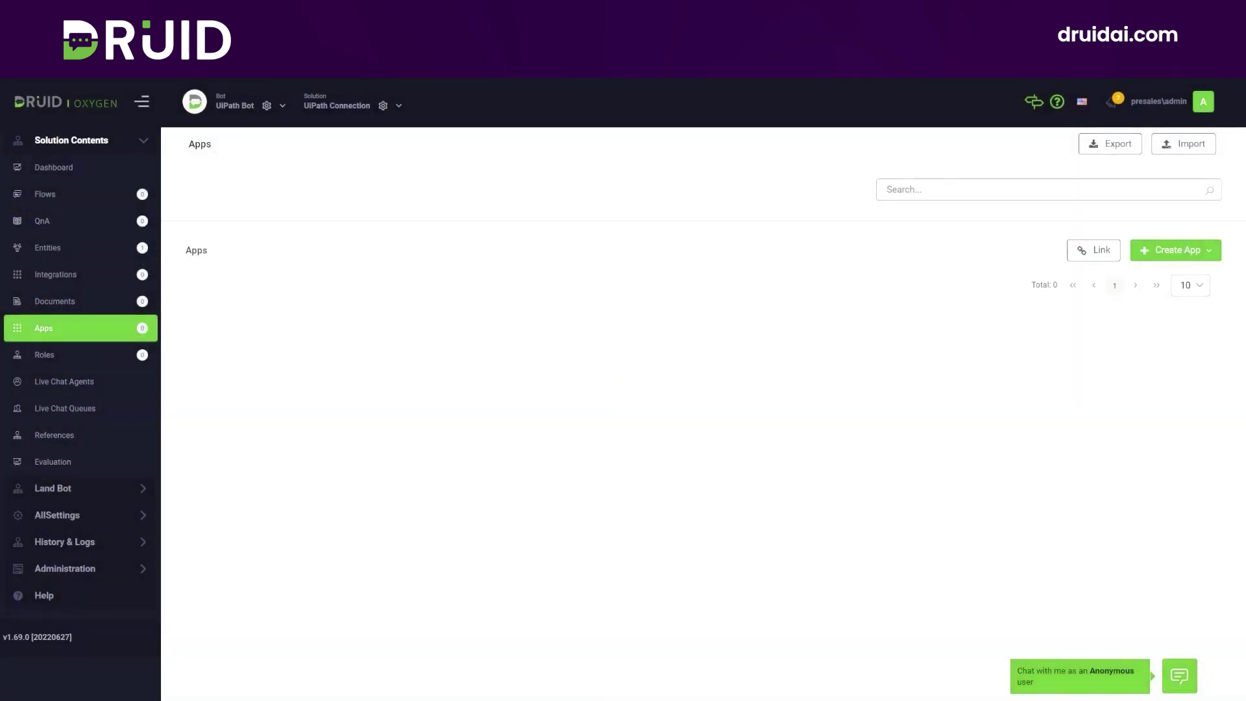
left_click(1175, 249)
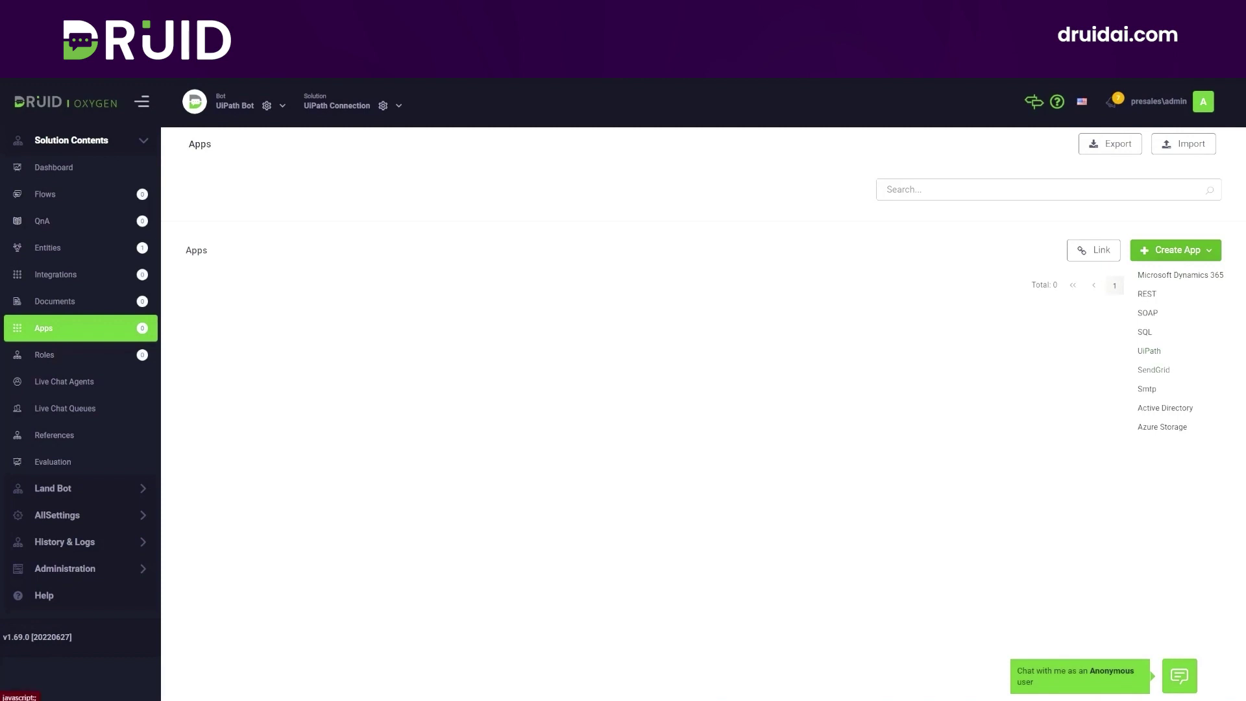
left_click(1148, 350)
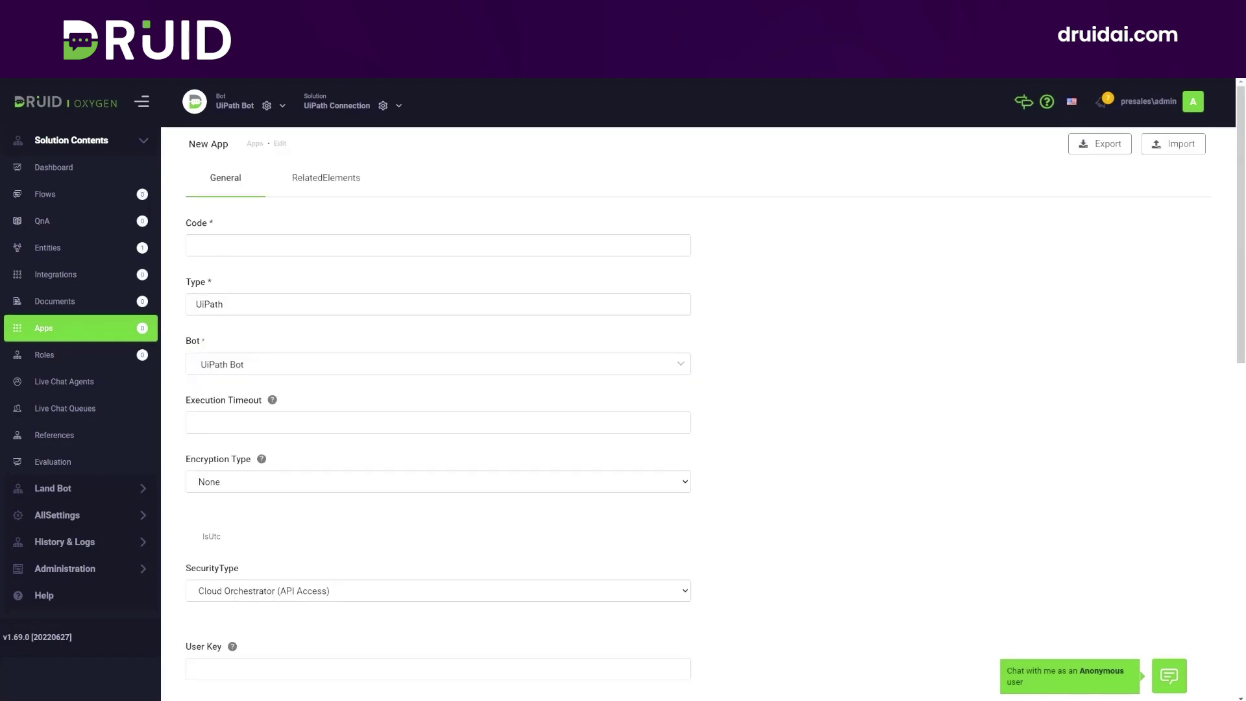
left_click(438, 245)
type("UiPath ")
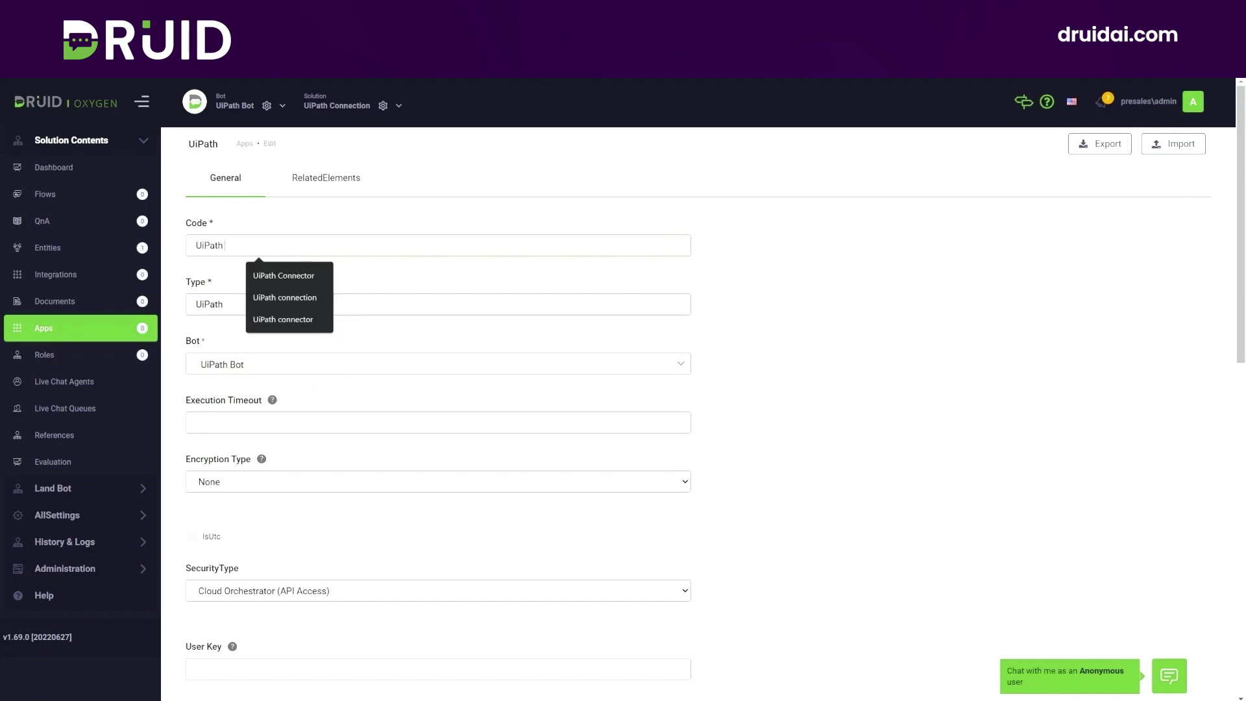
type("Connector")
scroll(439, 390, "down", 5)
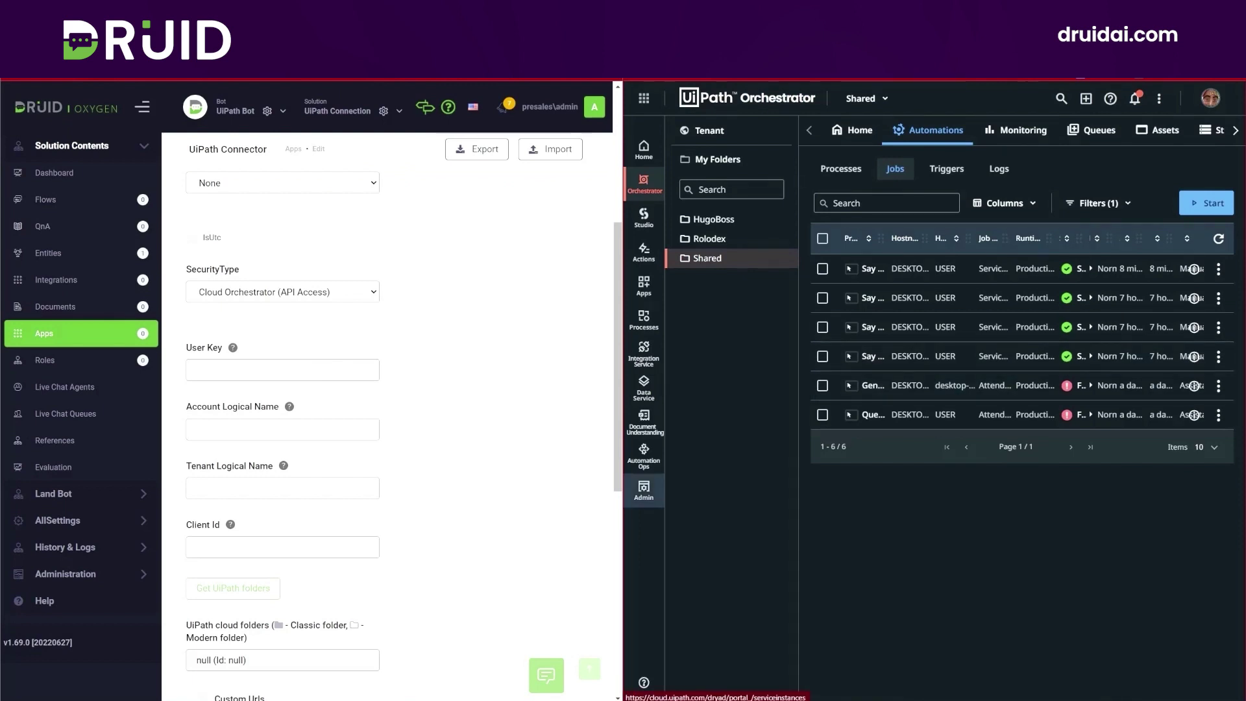
- Enter the tenant's API access keys, pick a cloud folder, test the connection, and save
left_click(644, 491)
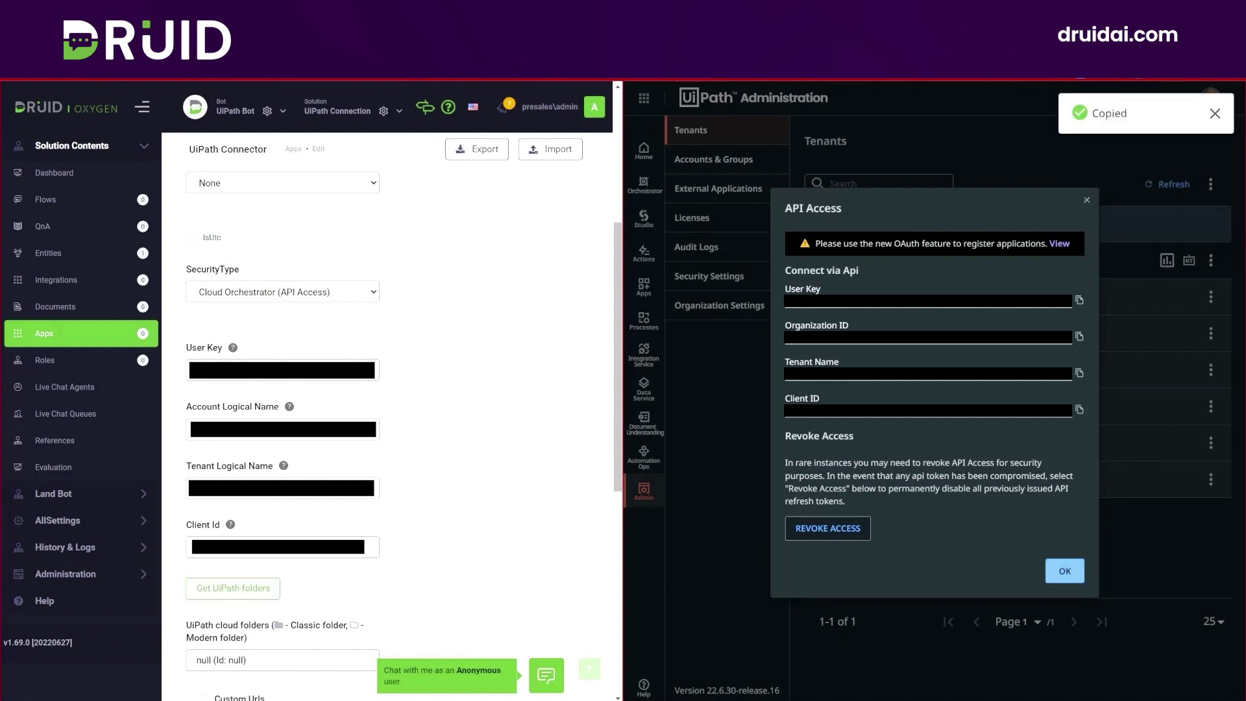
left_click(1064, 571)
scroll(389, 438, "down", 3)
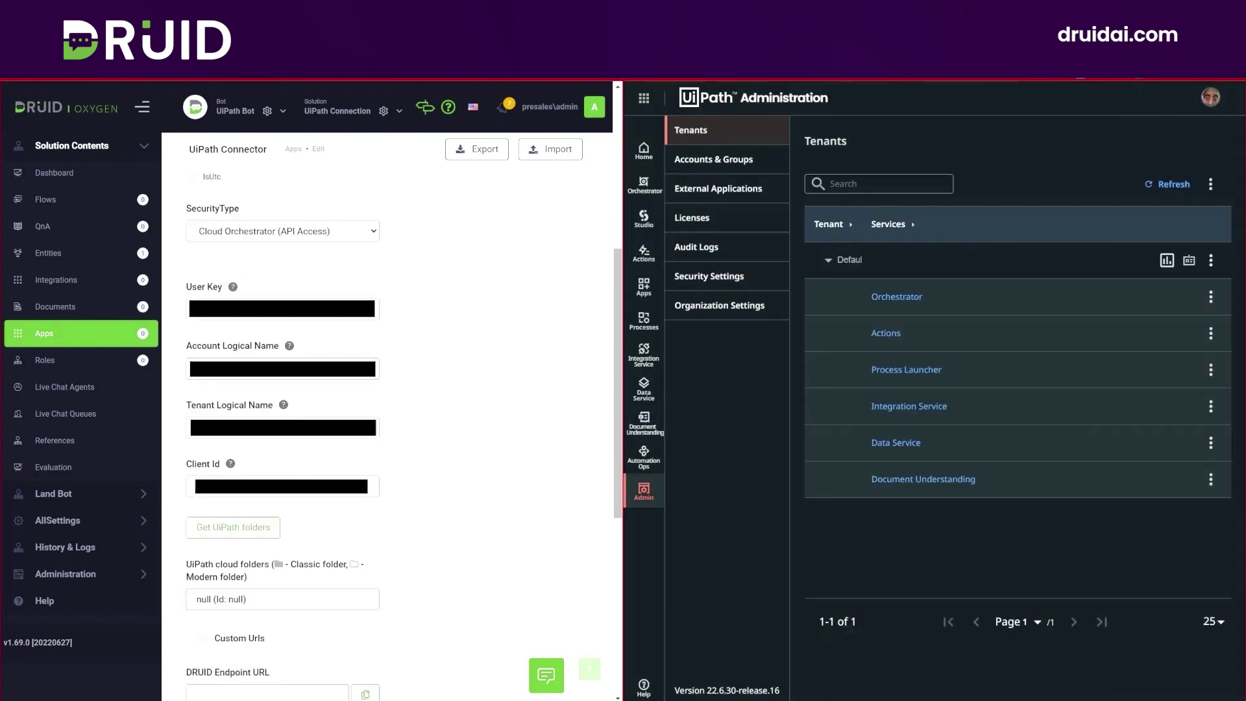
scroll(390, 438, "down", 1)
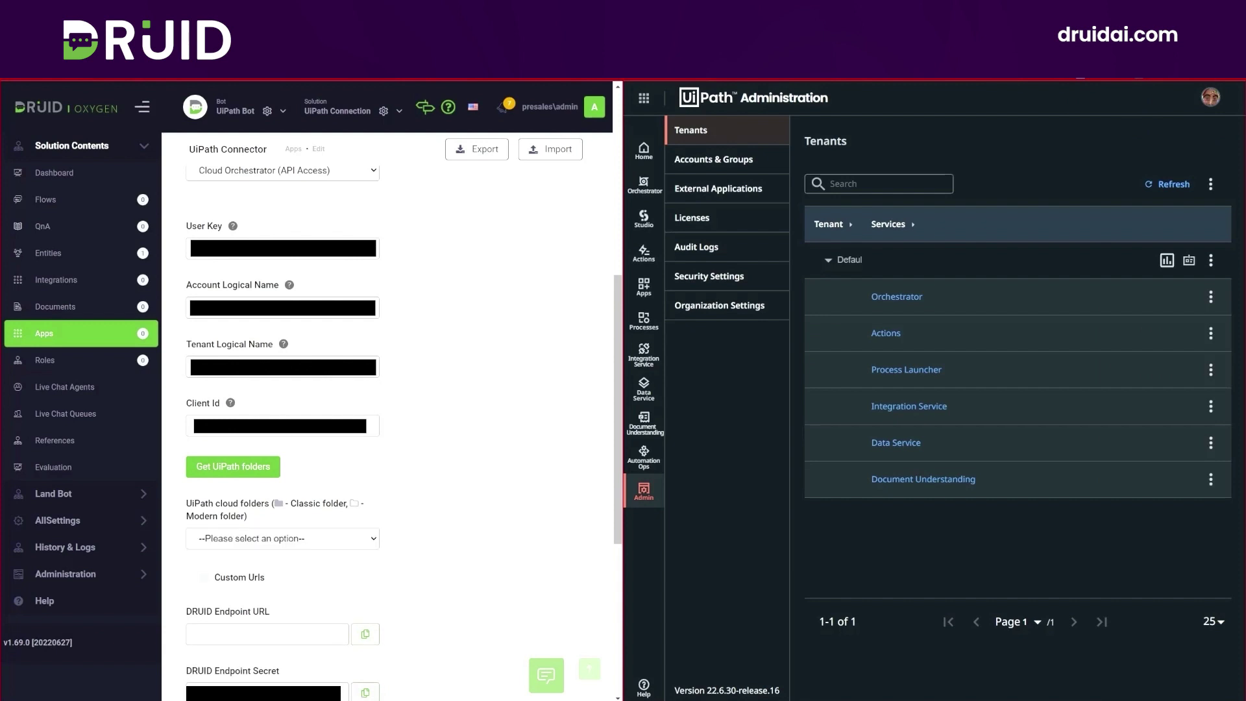
left_click(282, 537)
left_click(273, 560)
scroll(390, 439, "down", 5)
left_click(510, 659)
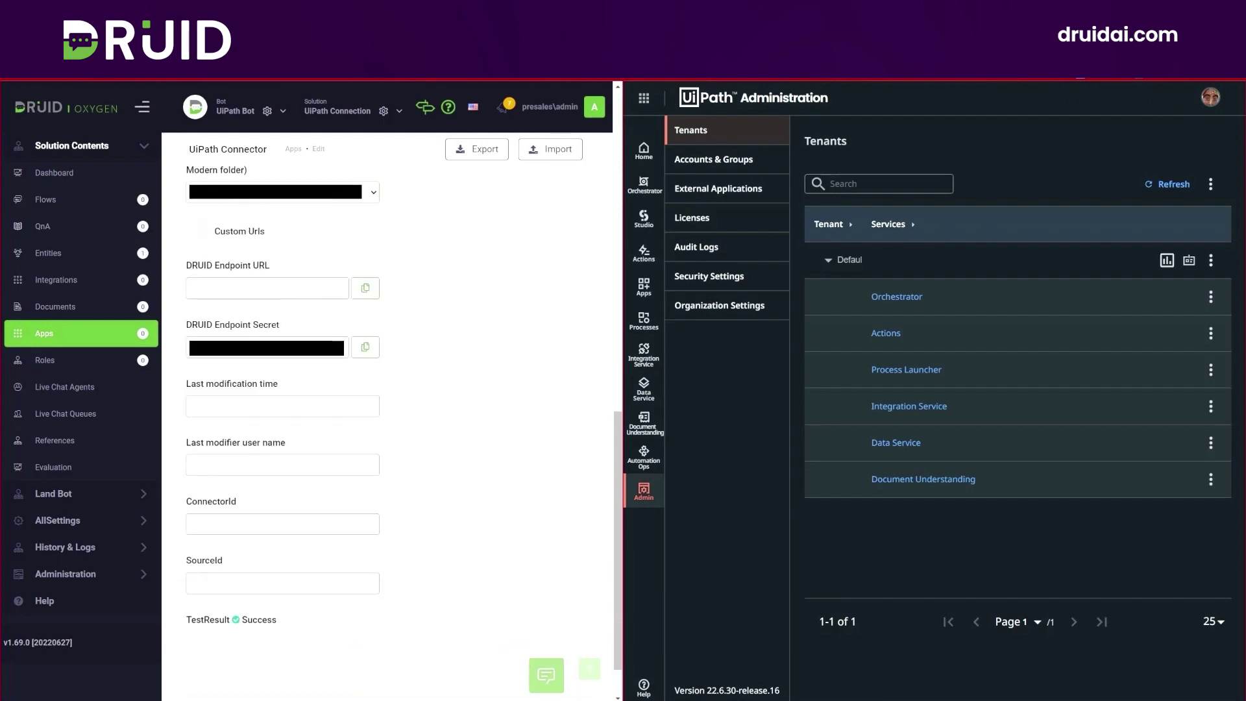
left_click_drag(191, 619, 276, 618)
left_click(395, 659)
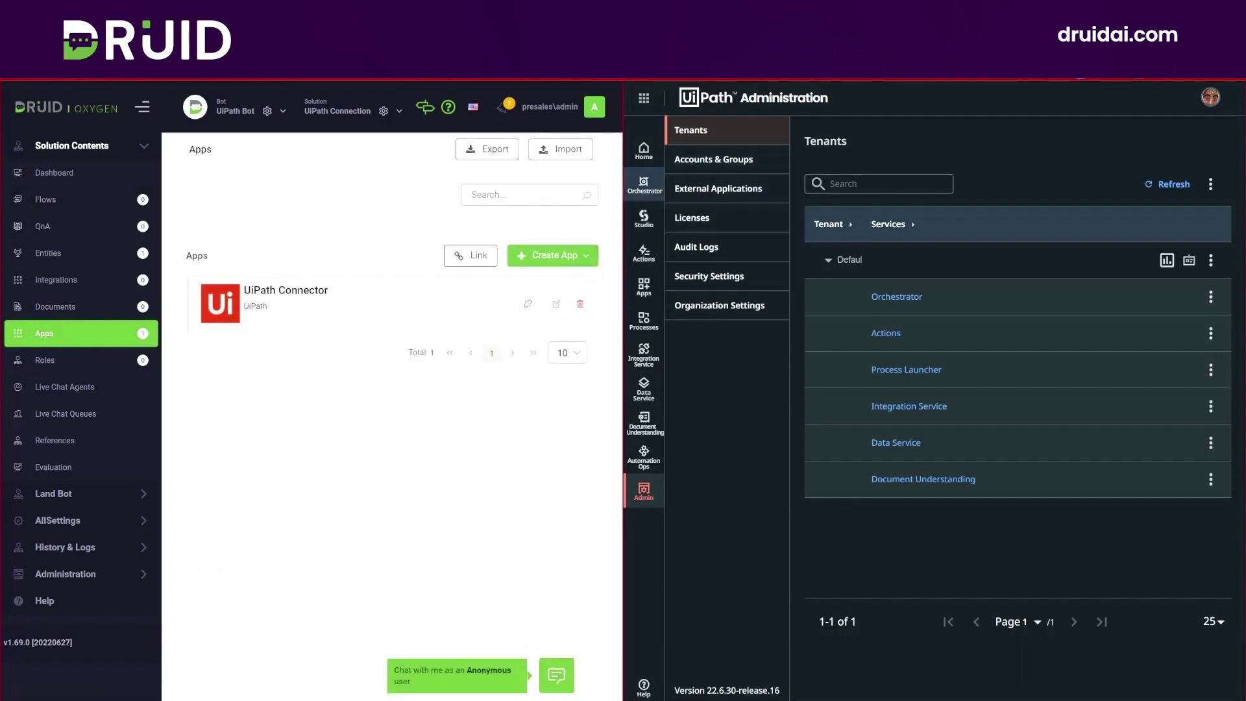
type("C")
- Create and save the flow 'Connect to UiPath' in the UiPath category
key("Down")
key("Return")
key("Tab")
type("Connect to UiPath")
key("Tab")
type("ease connect to UiPath")
key("Tab")
type("UiPa")
key("Down")
key("Return")
key("Return")
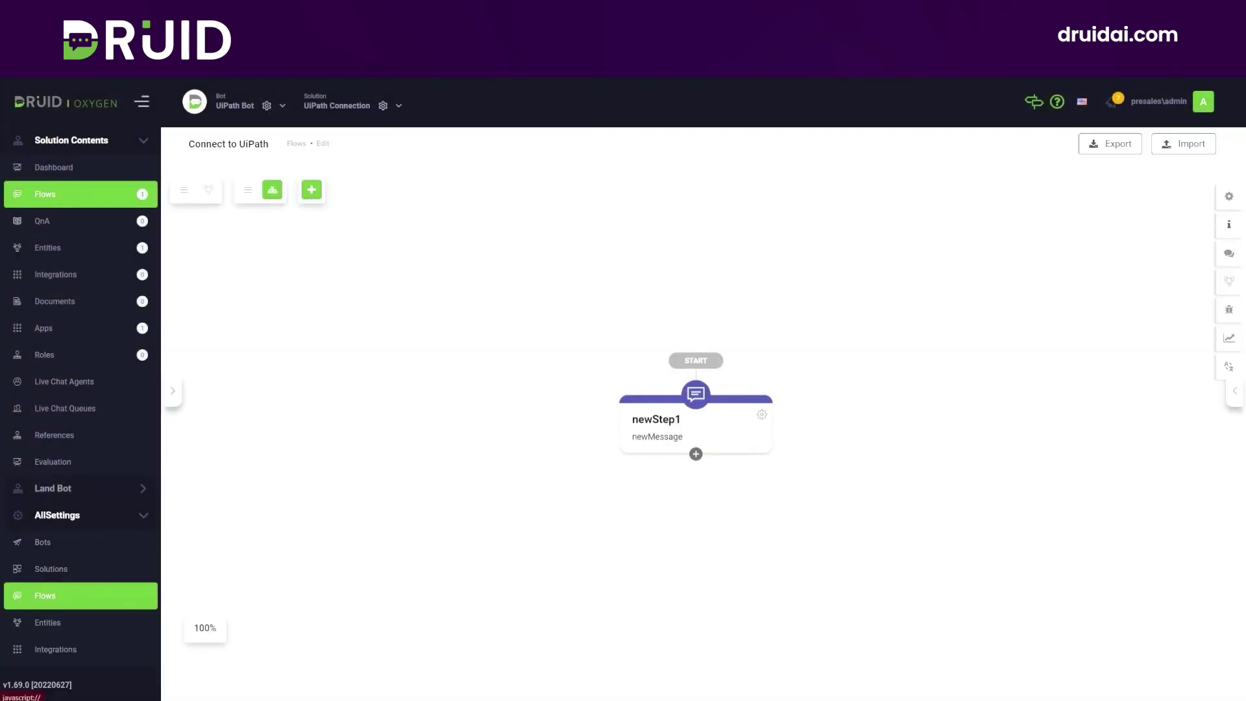
- Make newStep1 prompt for the user's name, storing it in [[UiPathConnection]].Input
double_click(890, 463)
type("Please type in")
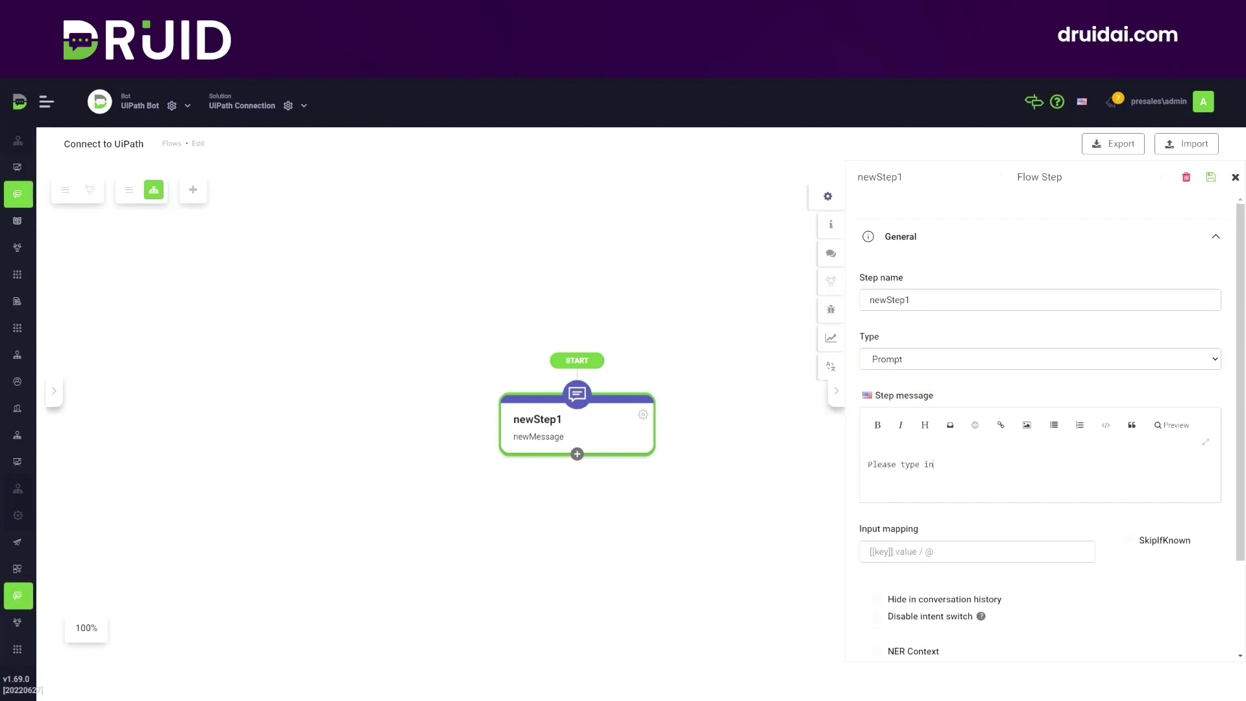
type(" your name!")
left_click(976, 551)
type("[[UiPa")
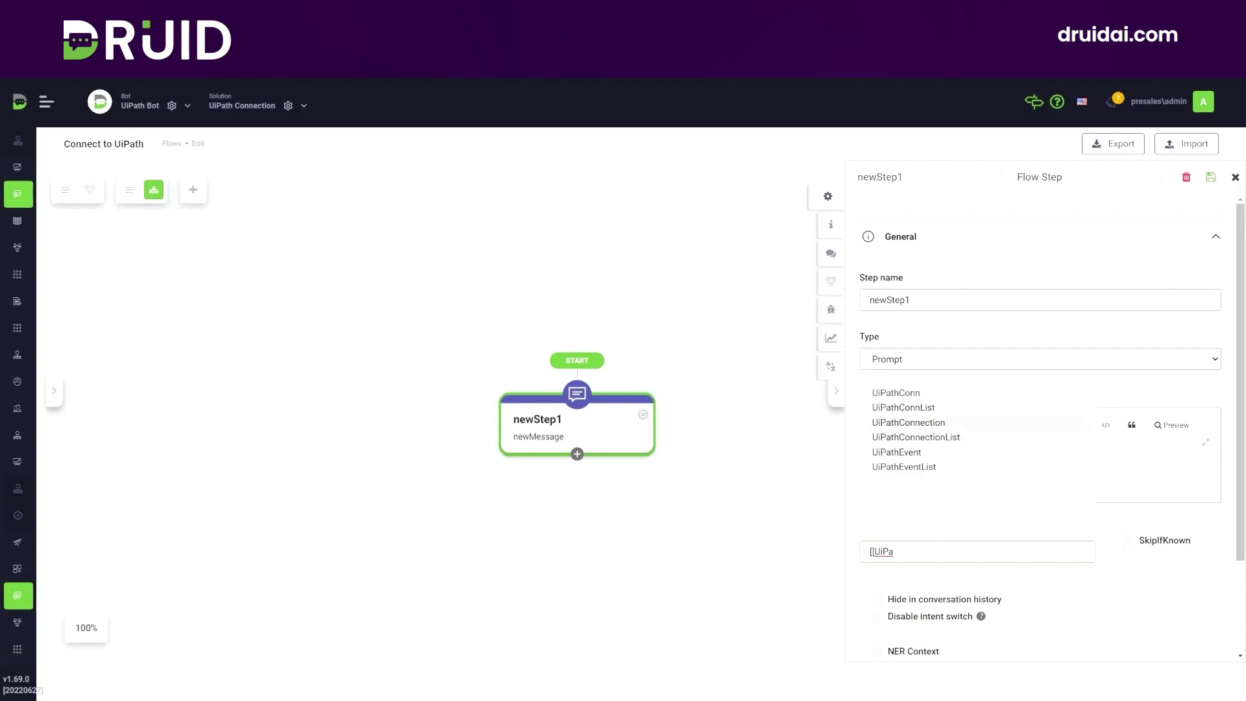
left_click(909, 421)
type(".")
left_click(881, 393)
- Attach a Start UiPath Unattended Process step under newStep1
left_click_drag(759, 419, 656, 279)
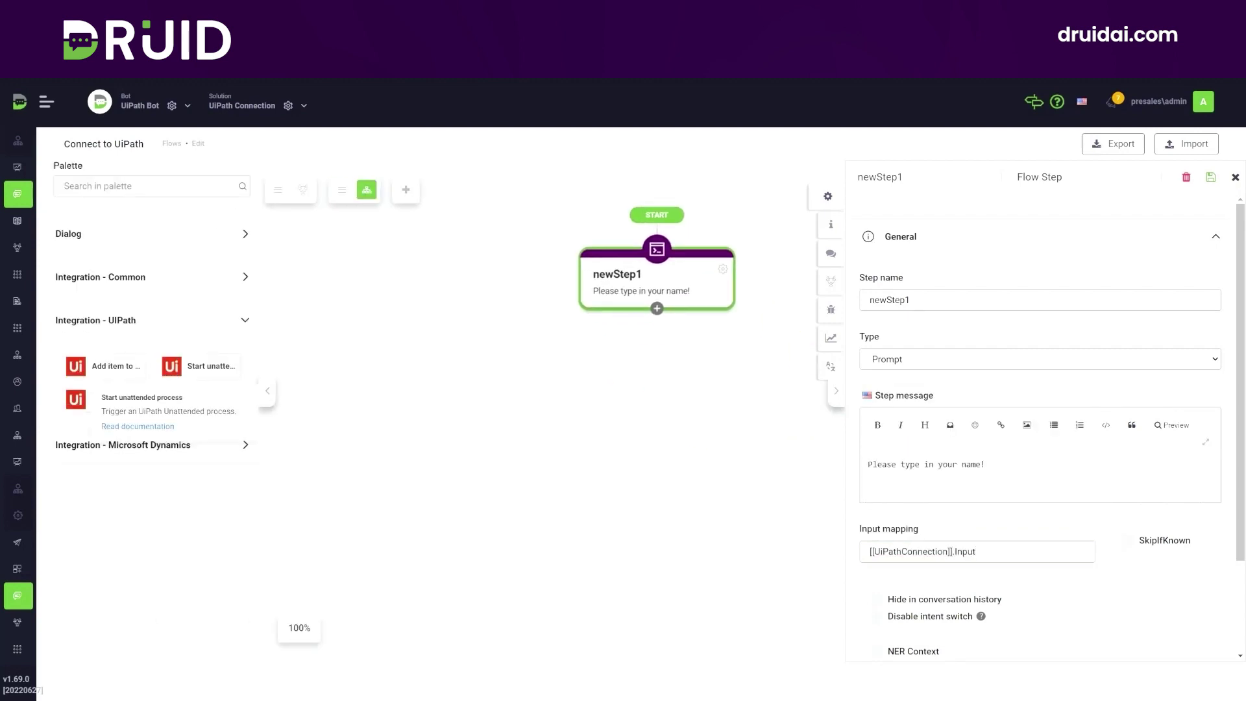
mouse_move(200, 365)
left_mouse_down()
mouse_move(691, 335)
mouse_move(657, 310)
left_mouse_up()
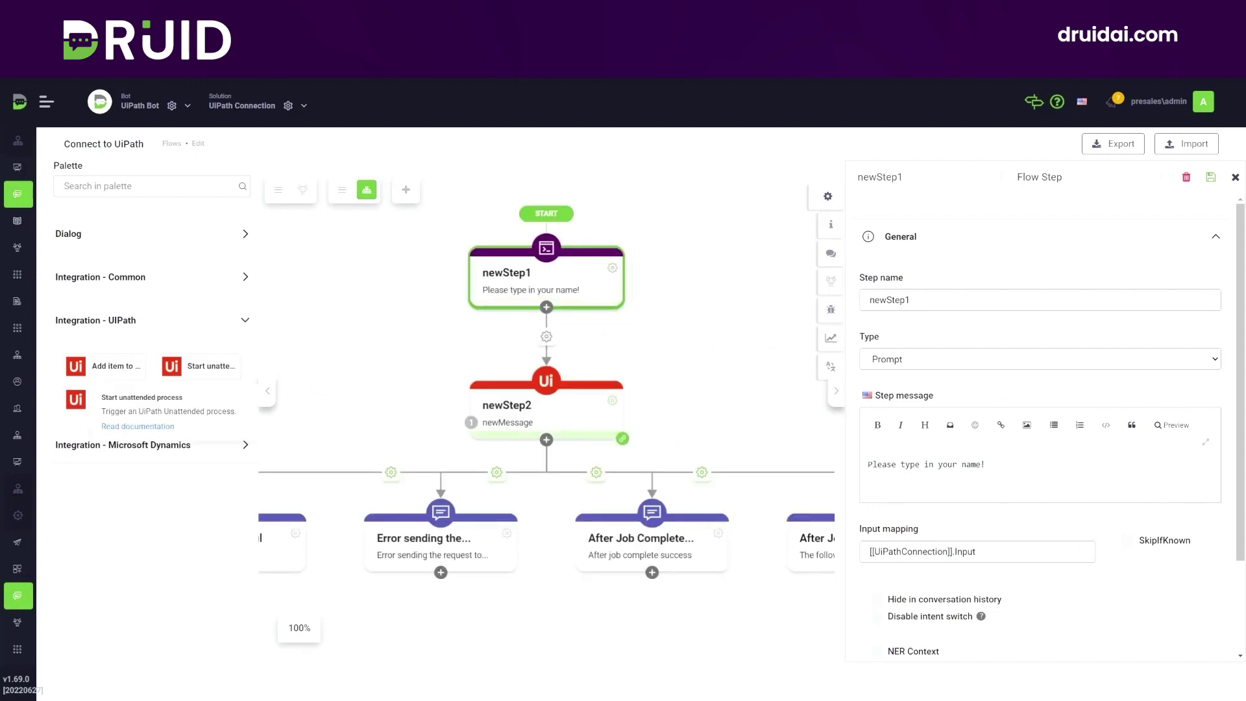
left_click(267, 391)
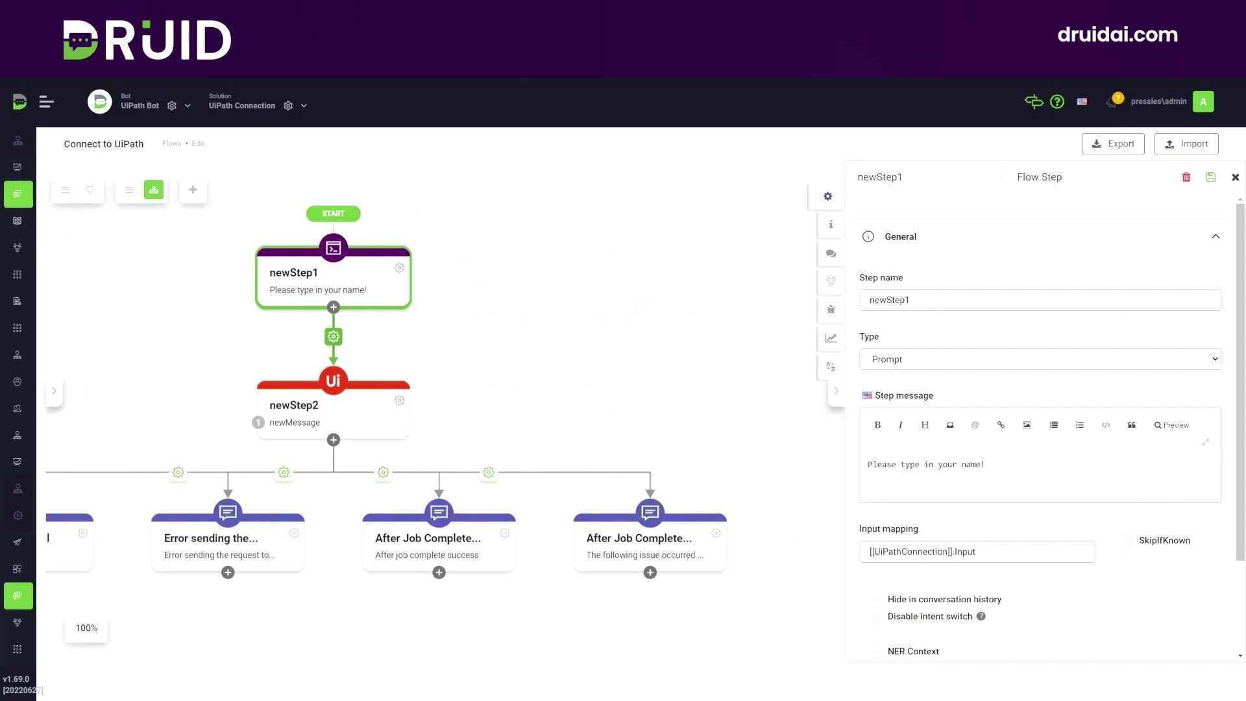
left_click(333, 404)
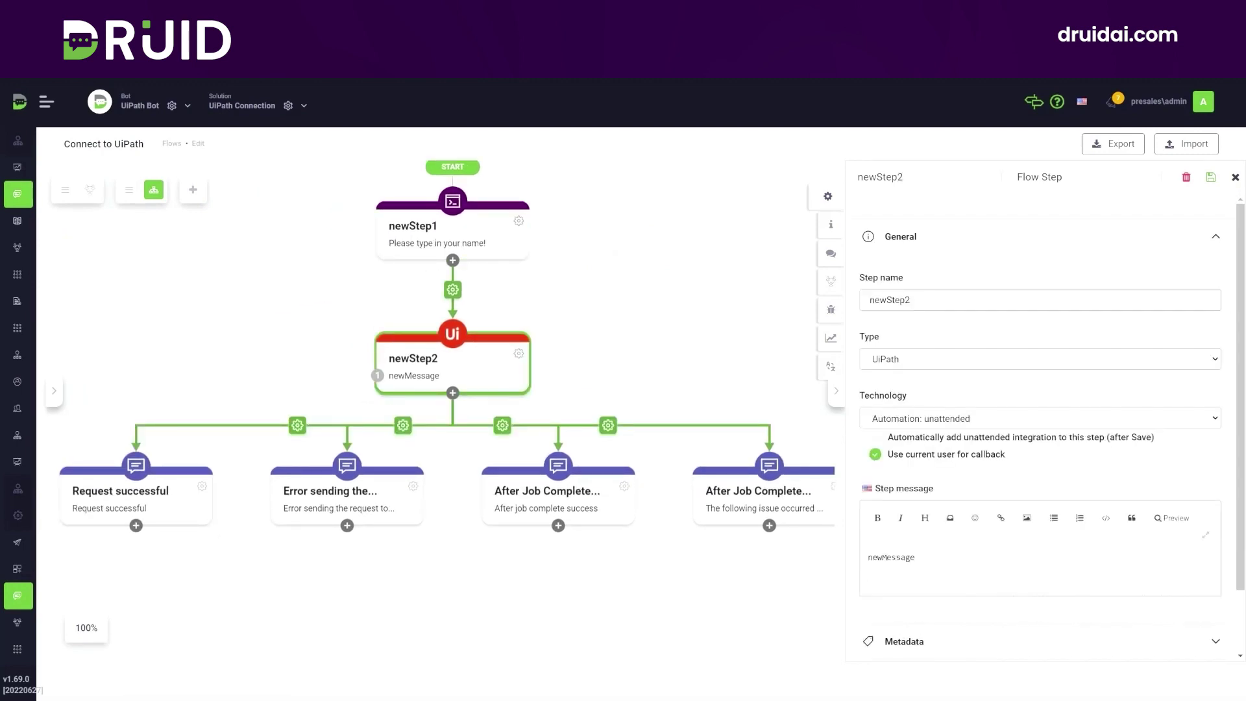
- Change its message to 'Starting UiPath connection...', save it, and expand its actions
double_click(890, 557)
type("Starting UiPath connection...")
scroll(1039, 486, "down", 2)
left_click(1211, 177)
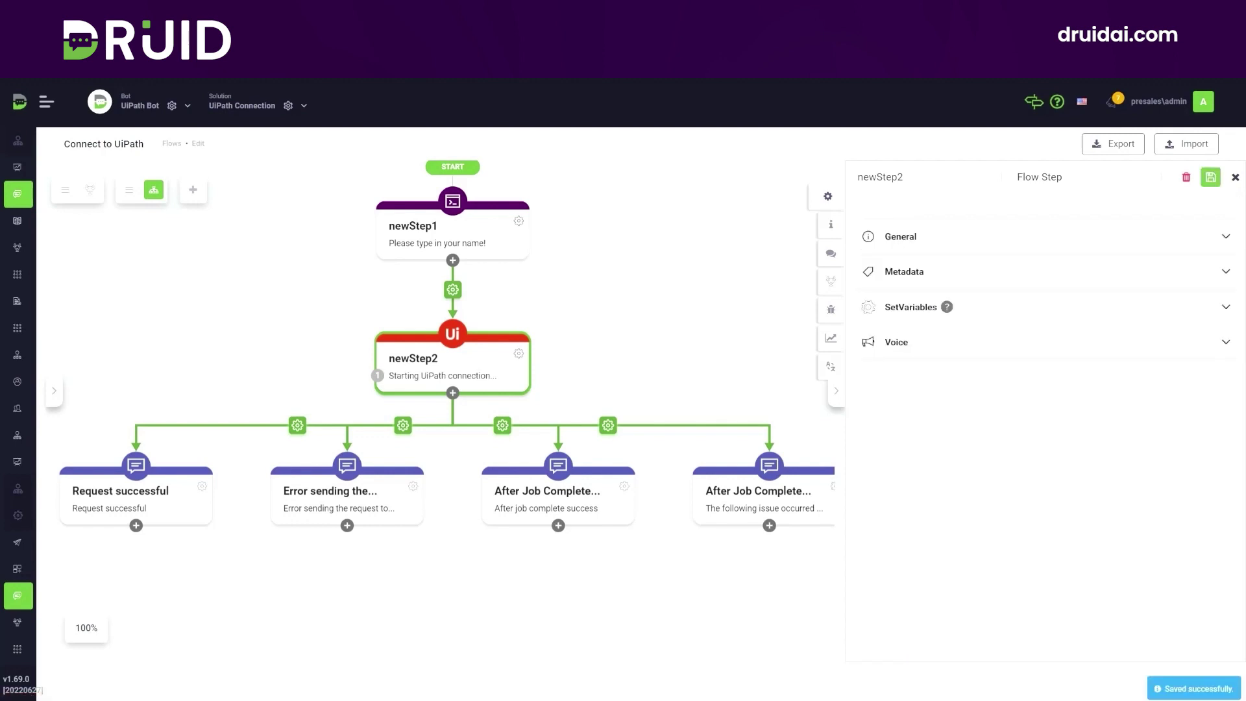
left_click(517, 354)
scroll(447, 389, "down", 3)
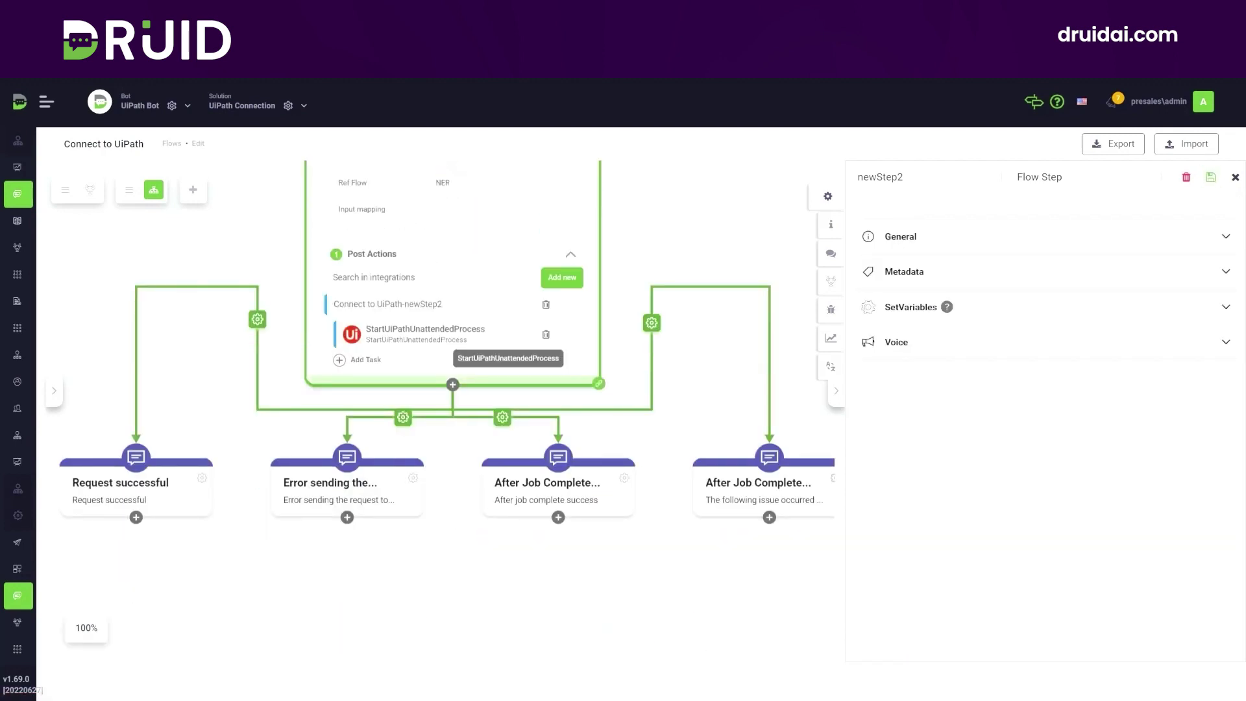
- Point the unattended process task at the UiPath Connector connection and Say Hello process
left_click(425, 333)
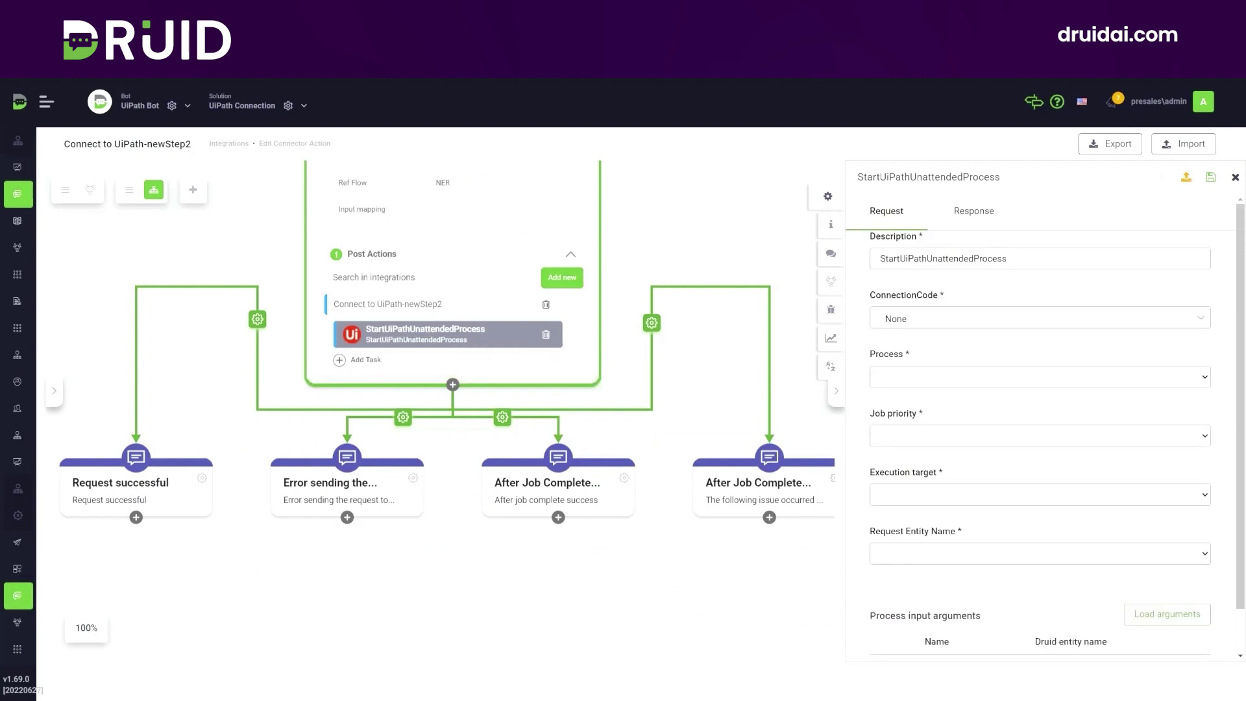
left_click(1038, 319)
left_click(915, 376)
left_click(1038, 377)
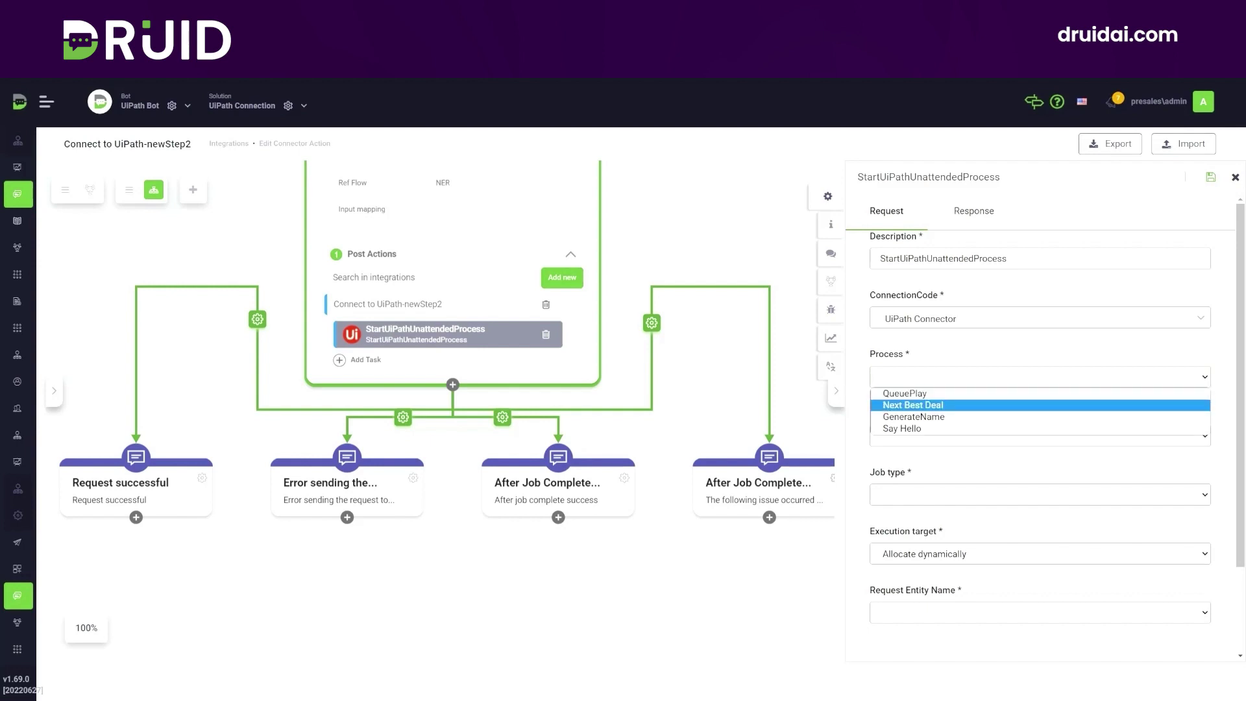
key("Down")
key("Down")
key("Down")
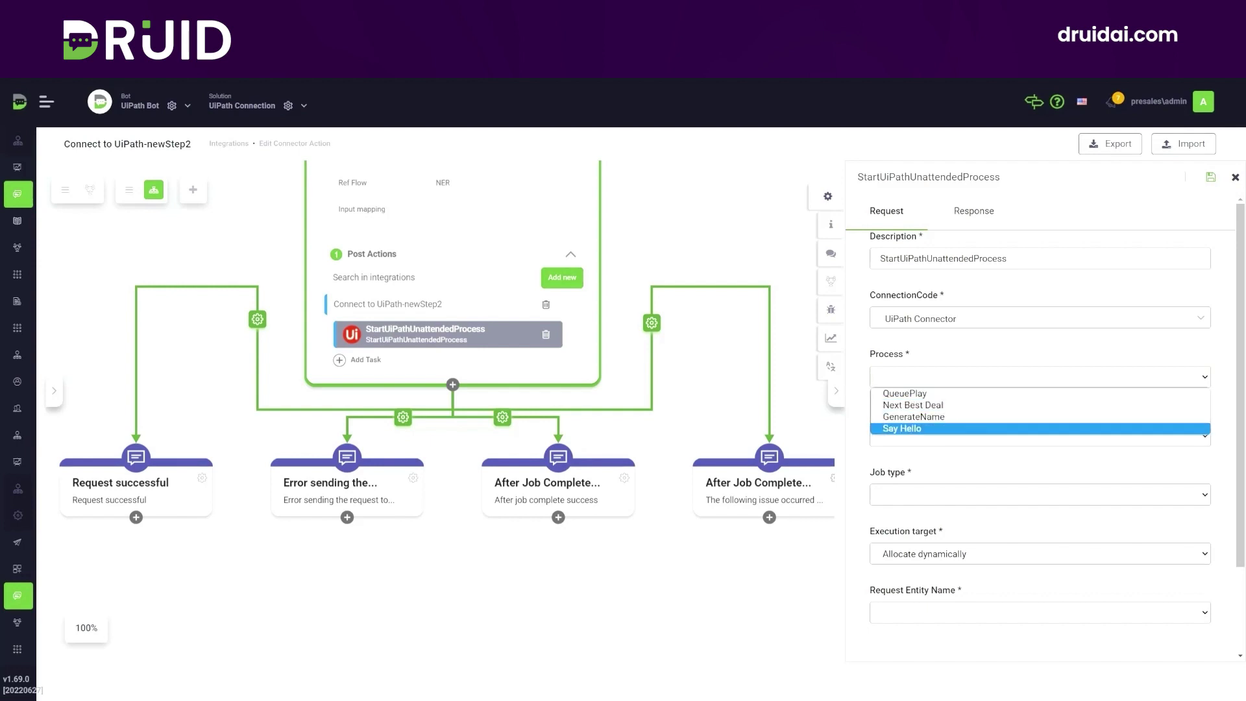
key("Return")
- Set the job priority to Normal and the job type to Unattended
left_click(1039, 435)
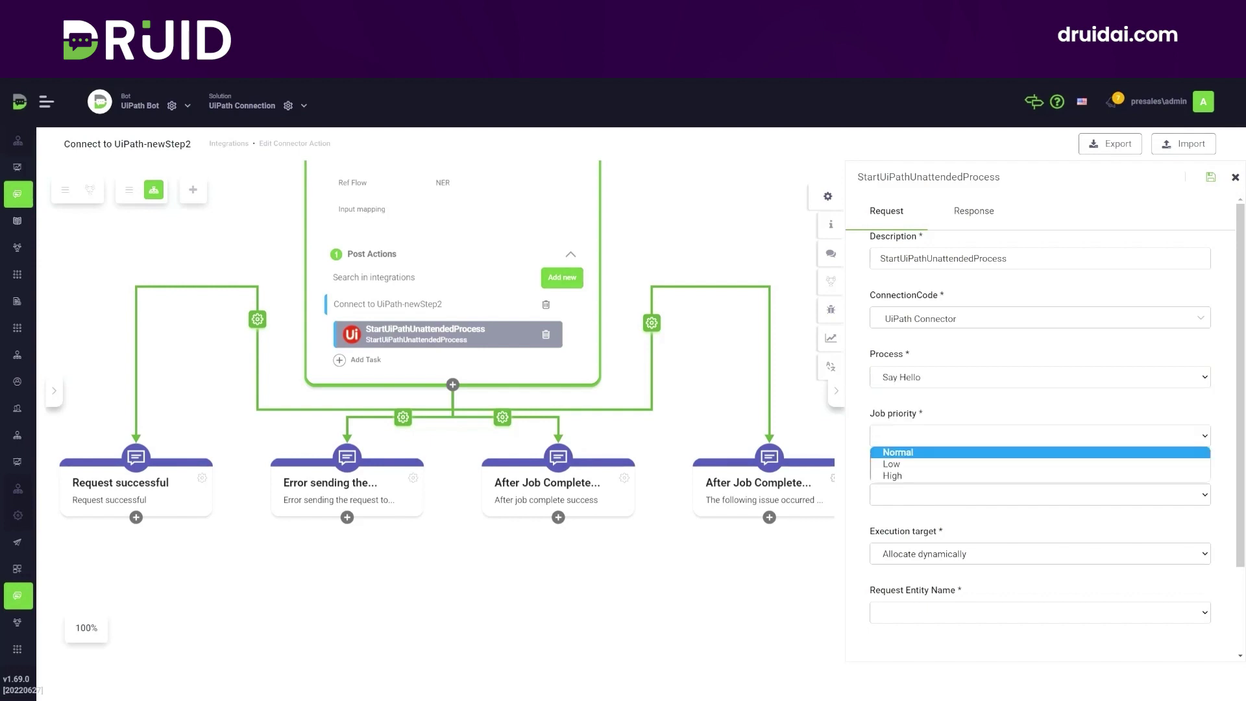
left_click(1039, 450)
left_click(1038, 495)
key("u")
key("Return")
scroll(1039, 438, "down", 1)
- Use UiPathConnection as request entity and load the input argument for mapping
left_click(1038, 502)
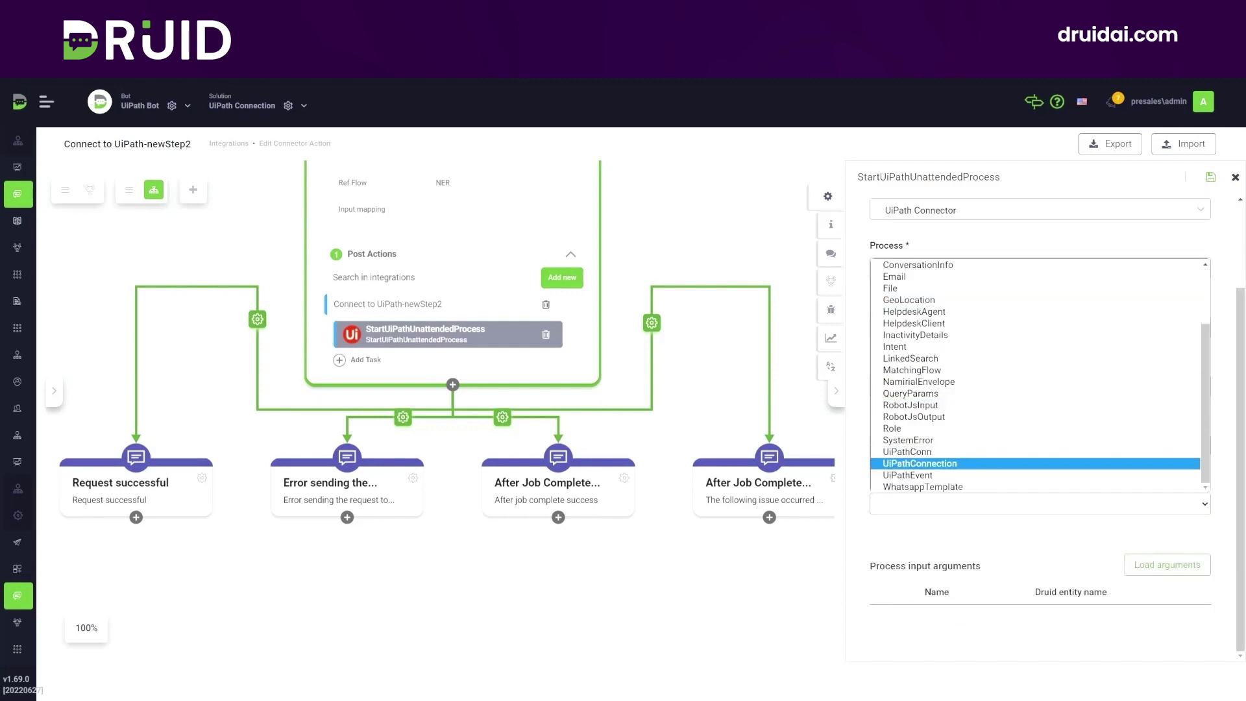
left_click(1034, 463)
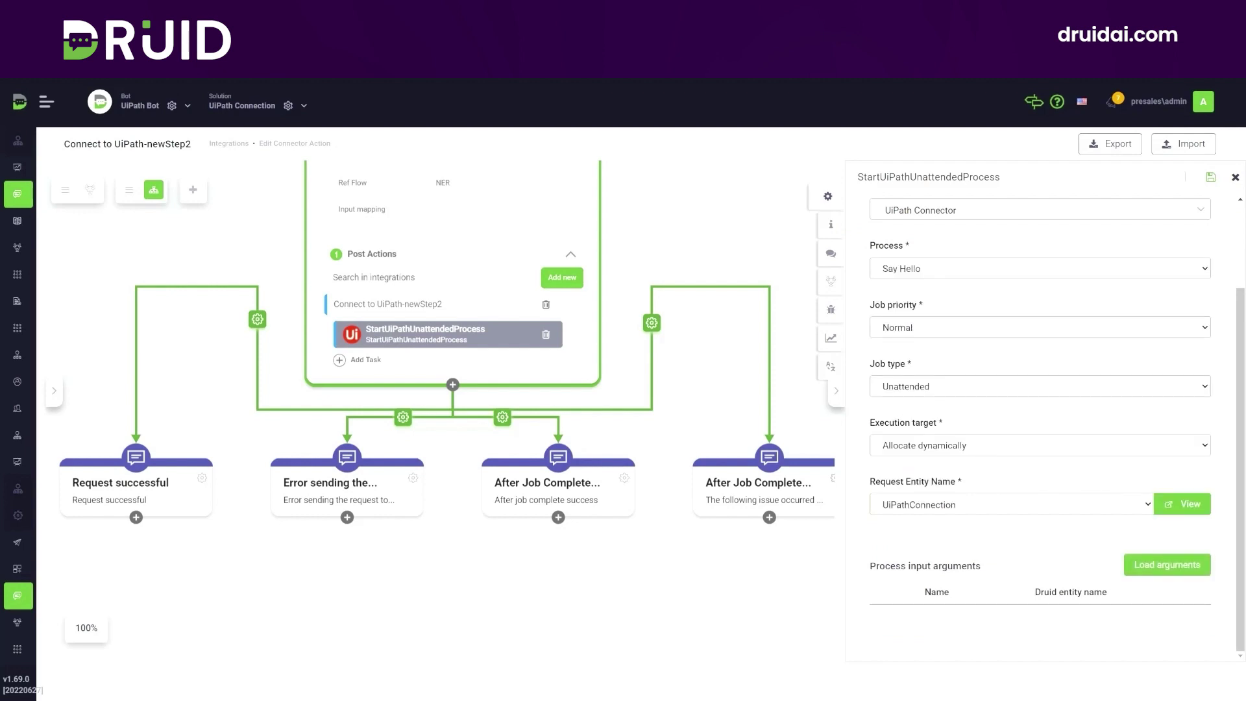
left_click(1166, 564)
double_click(882, 616)
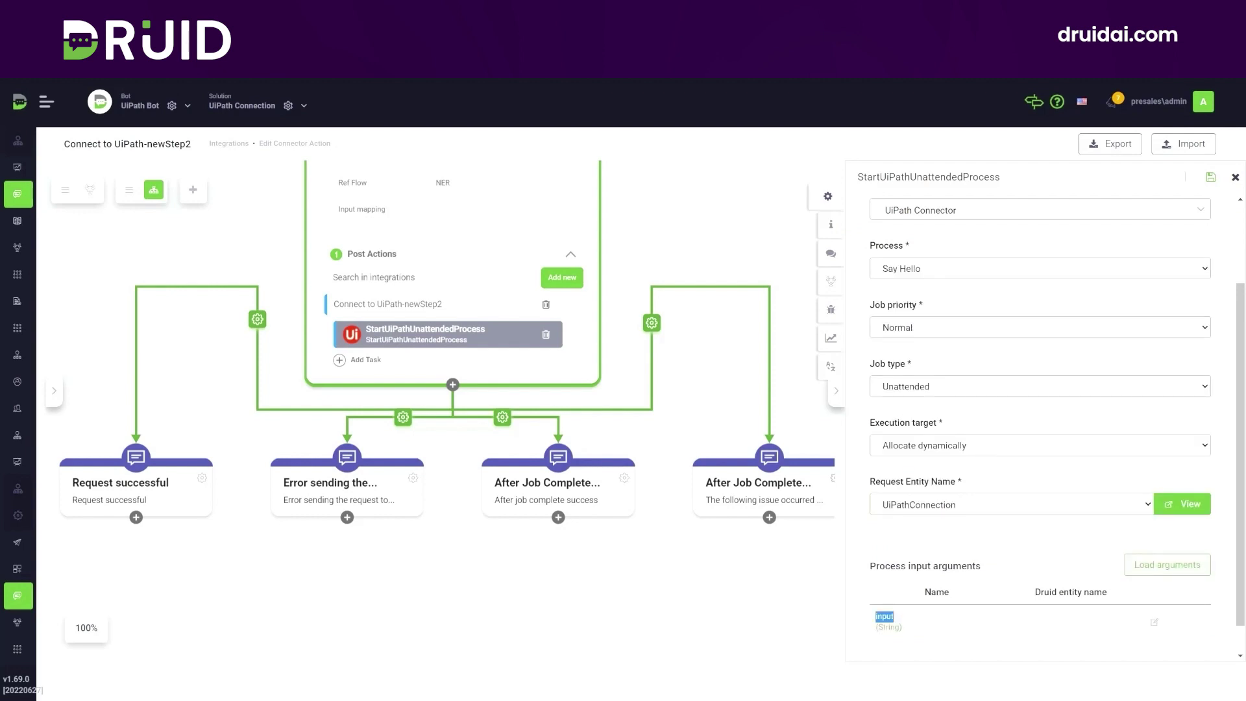
left_click(1153, 621)
type("[[")
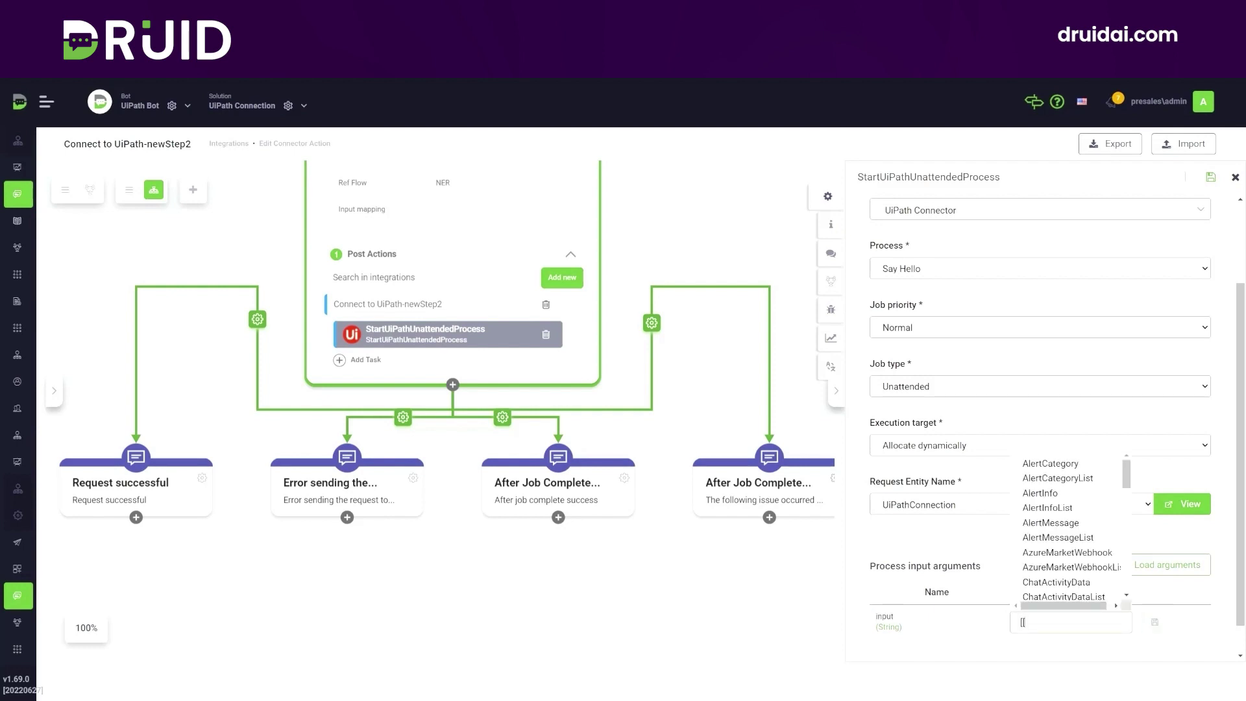
type("UiPathConnection")
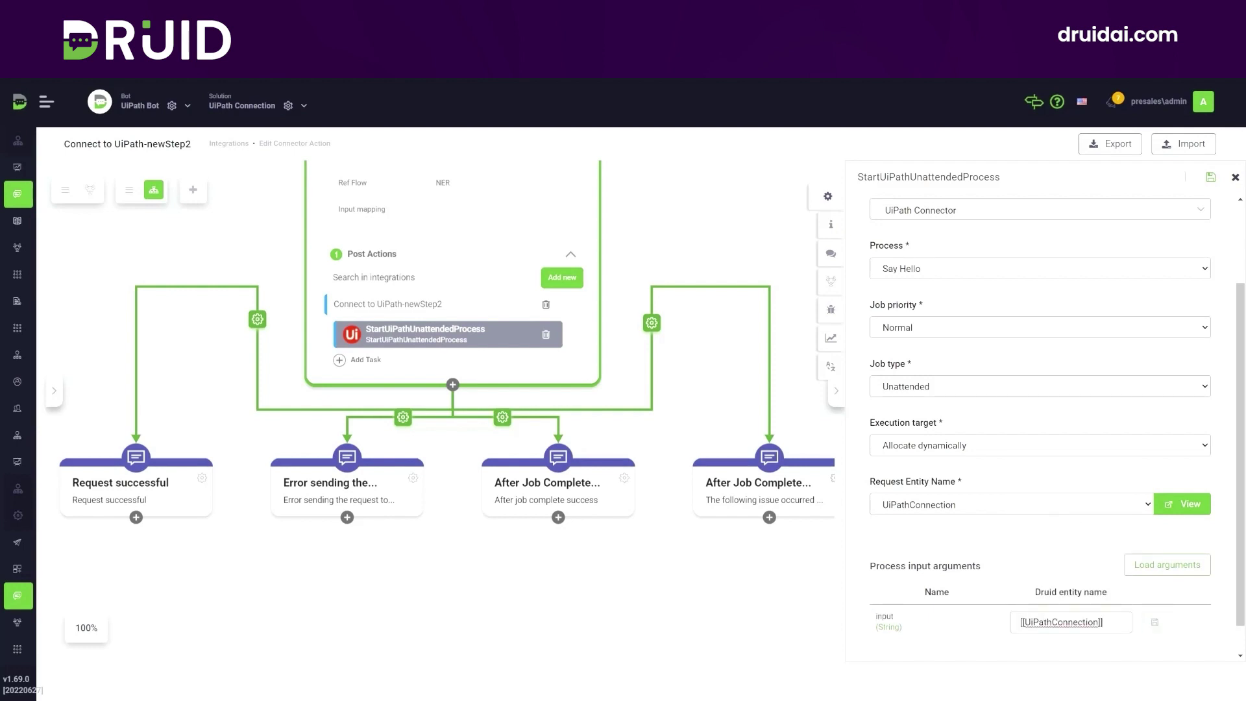
type("]].Inpu")
- Set UiPathConnection as the response entity and load the output argument for mapping
left_click(1032, 463)
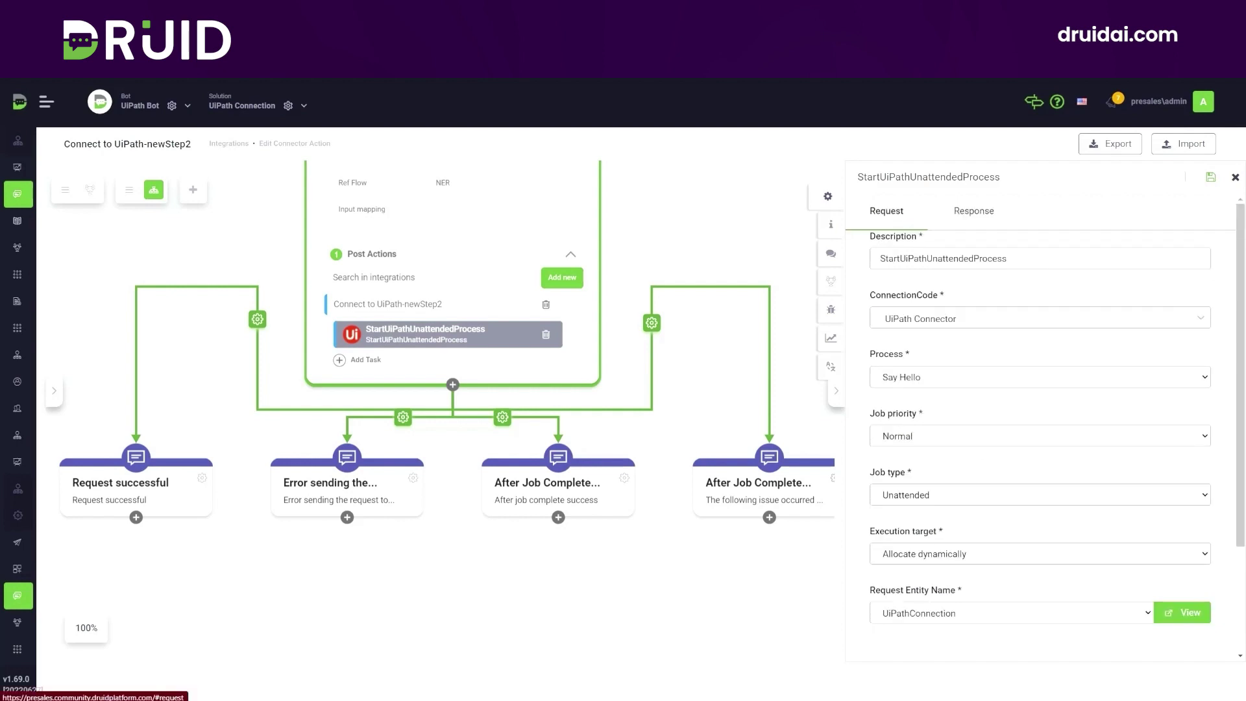
left_click(973, 210)
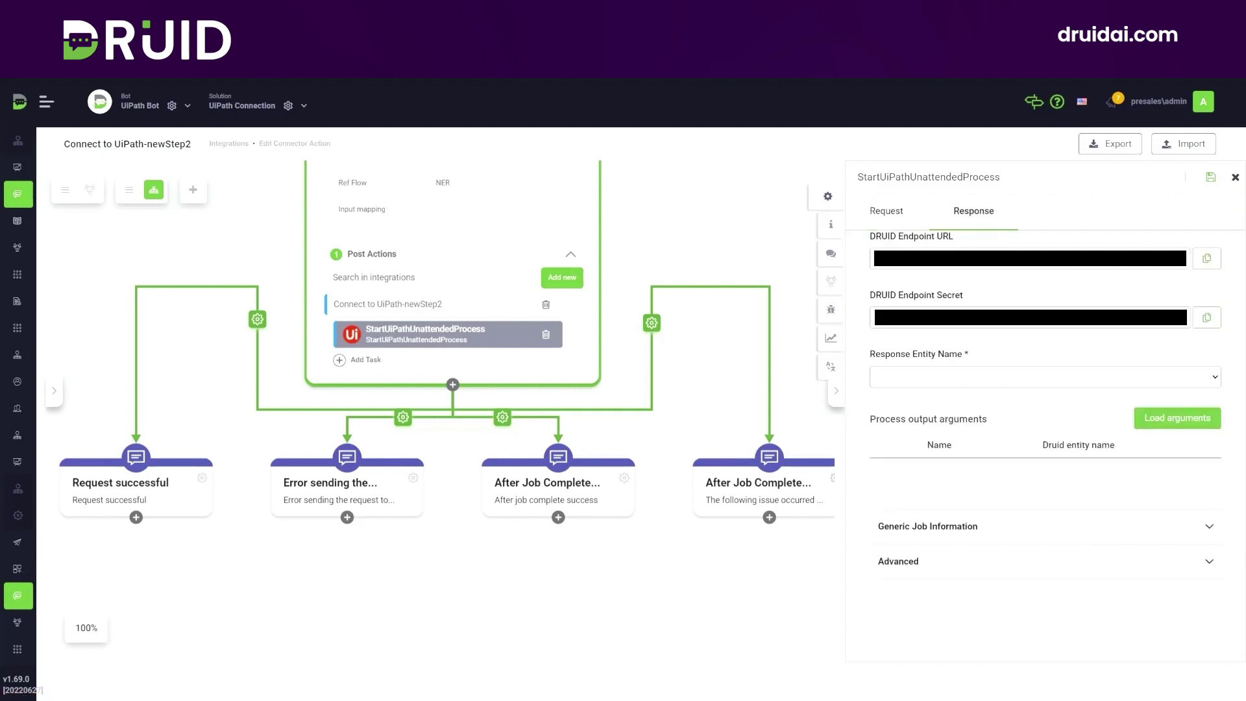
left_click(1045, 377)
scroll(1041, 507, "down", 3)
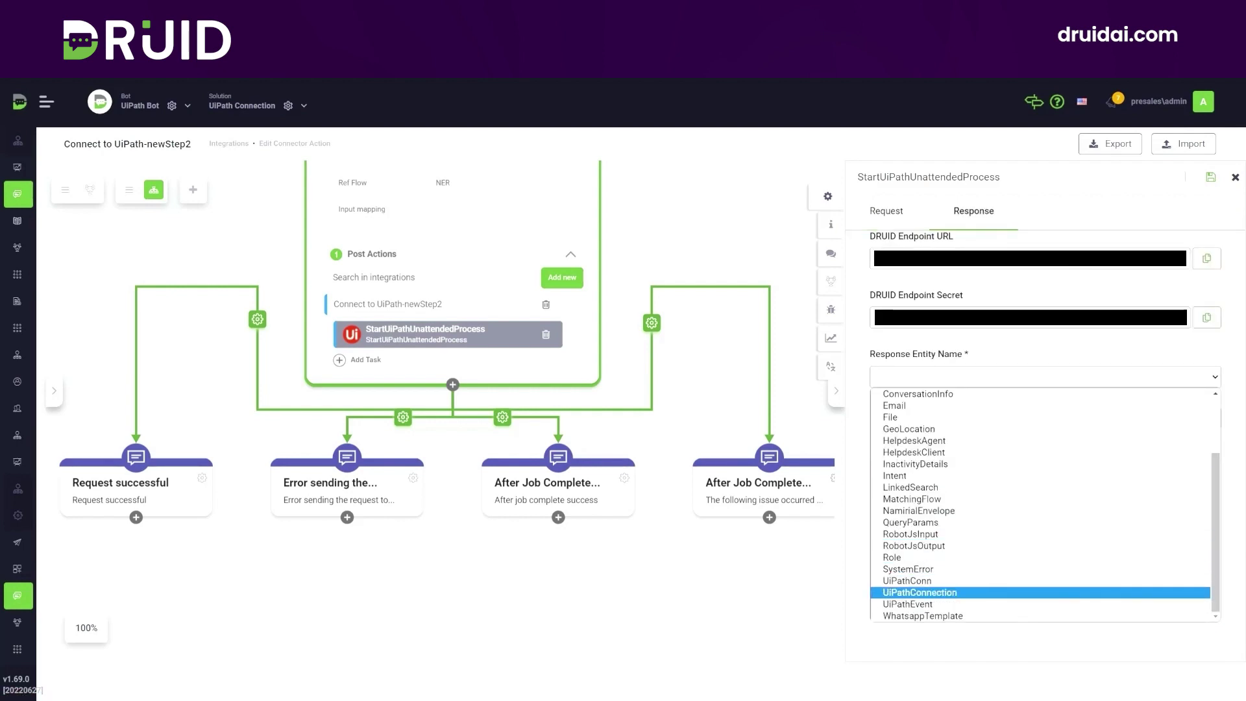
left_click(920, 592)
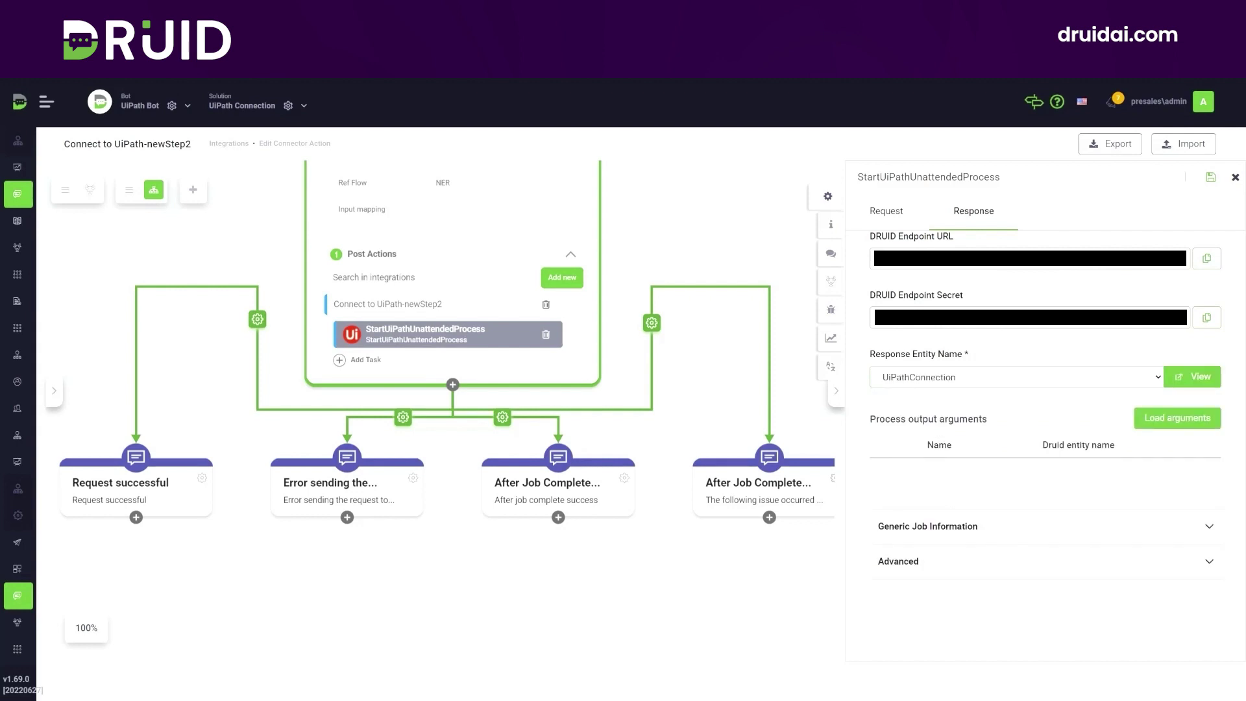
left_click(1176, 418)
left_click(1078, 475)
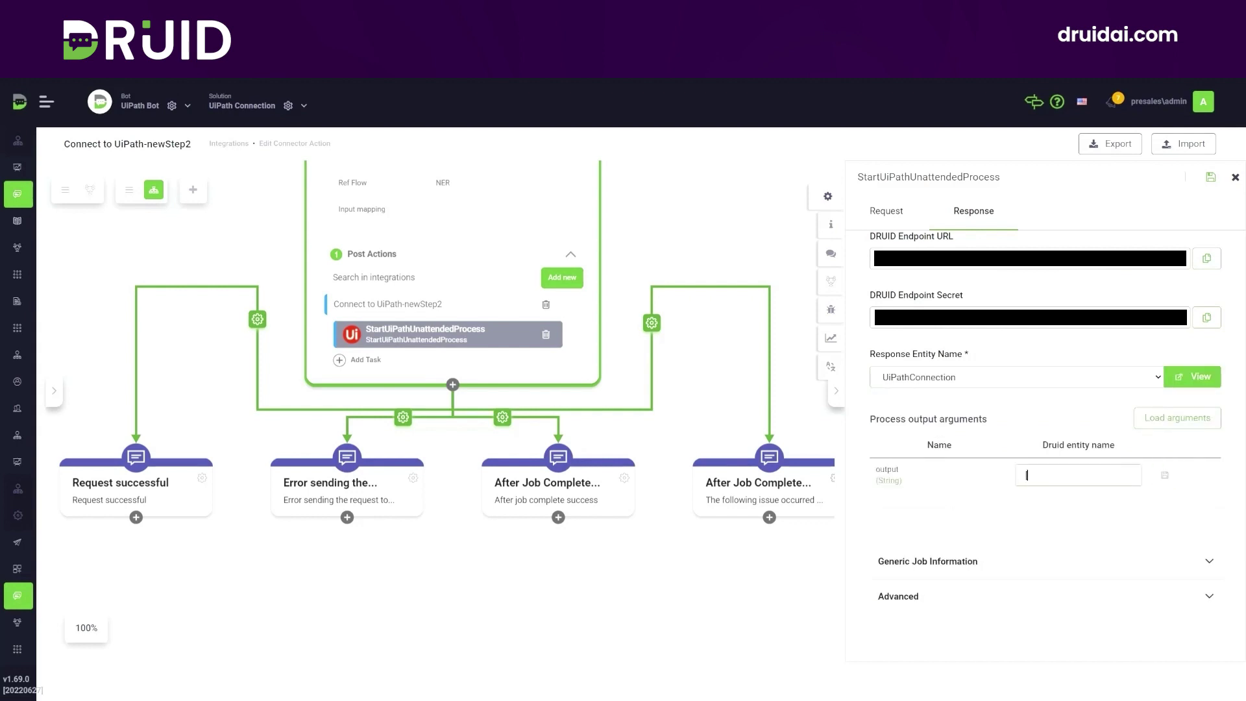
type("[[UiPathConnection]].Output")
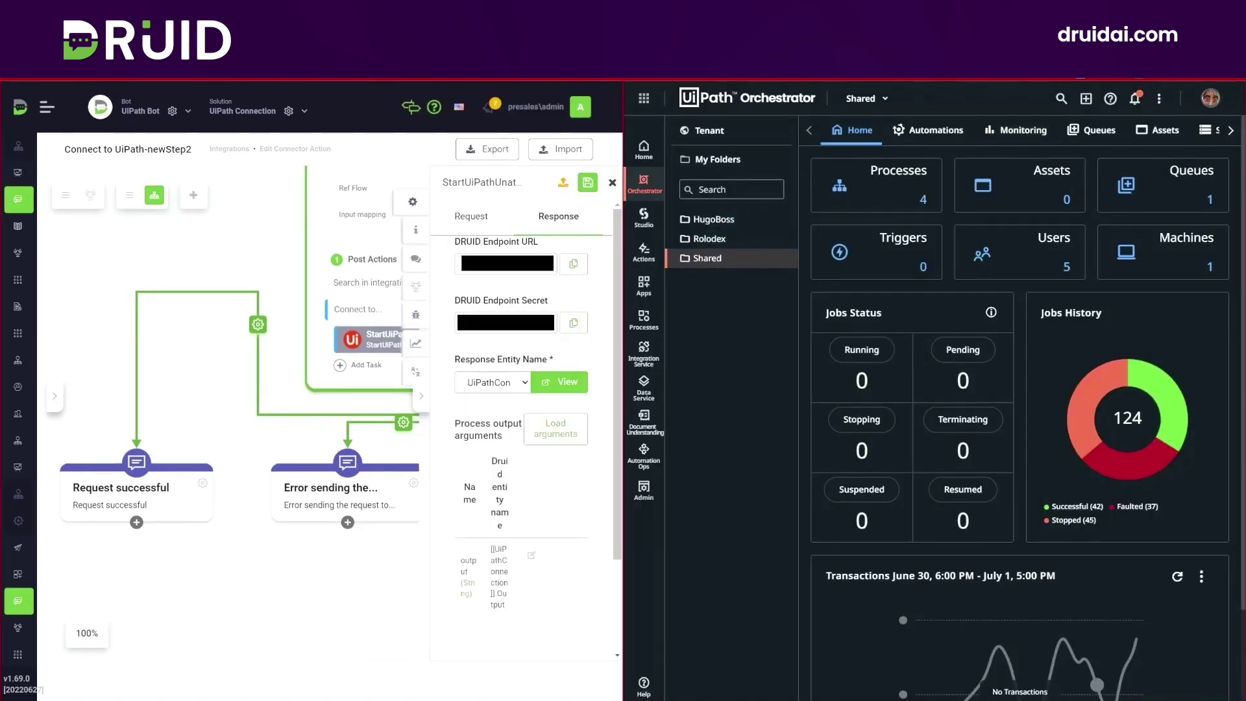
- Add a tenant webhook with the DRUID URL and secret, sending only individually selected Job events
left_click(708, 130)
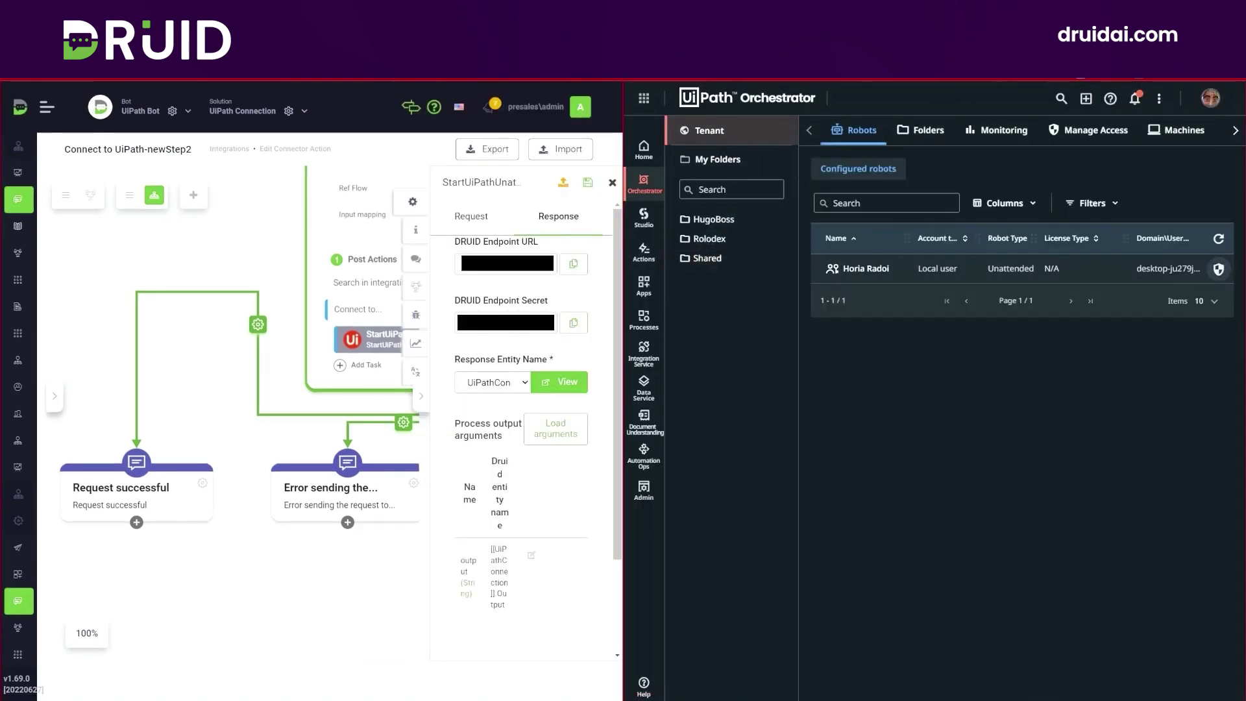
left_click(1234, 129)
left_click(1154, 130)
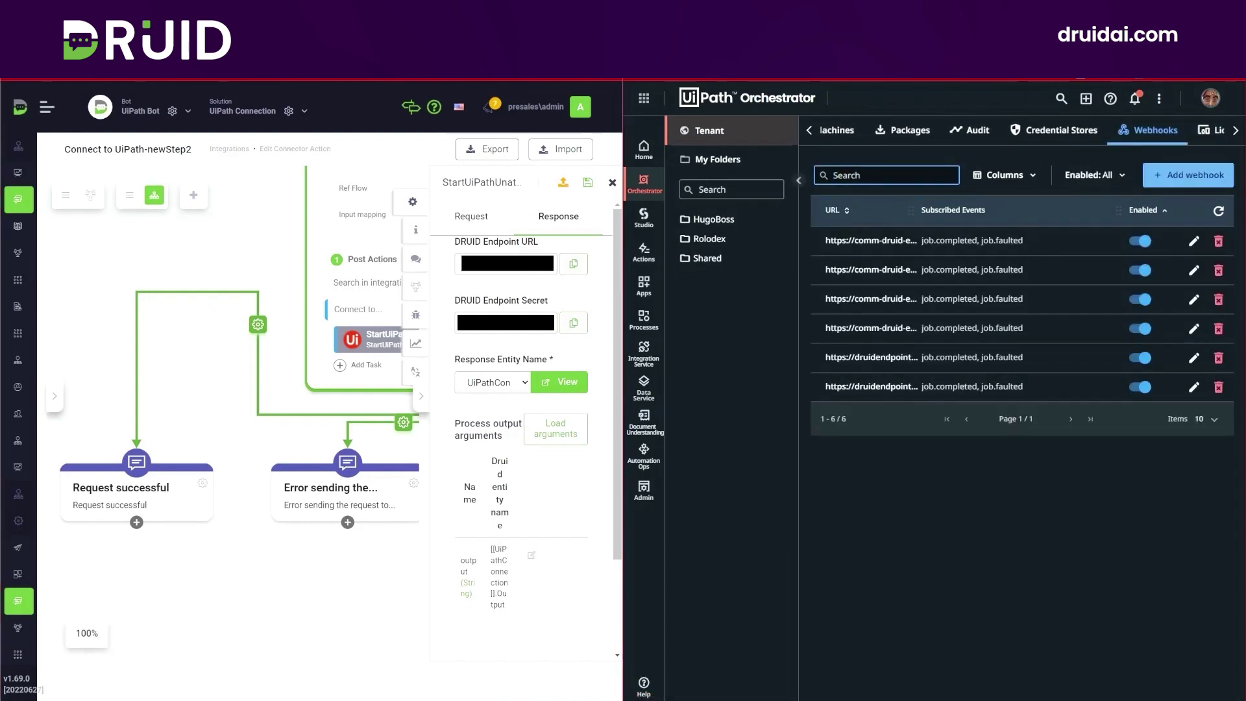
left_click(1188, 175)
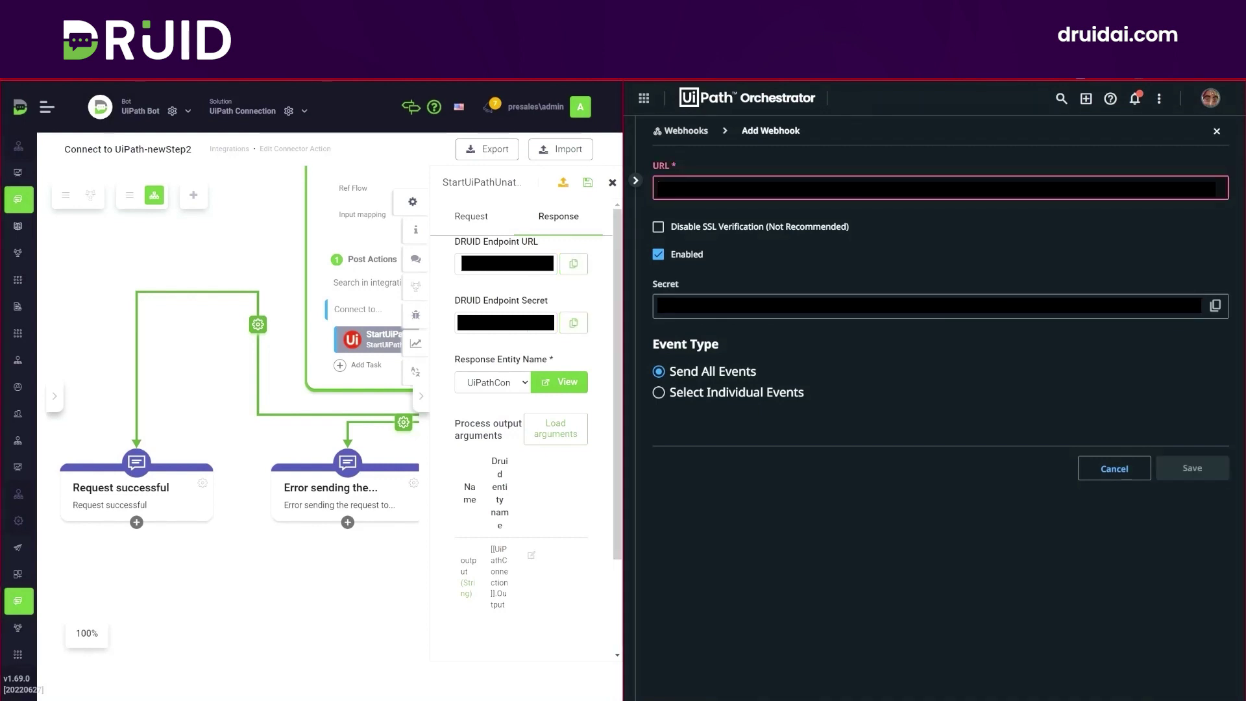
left_click(659, 392)
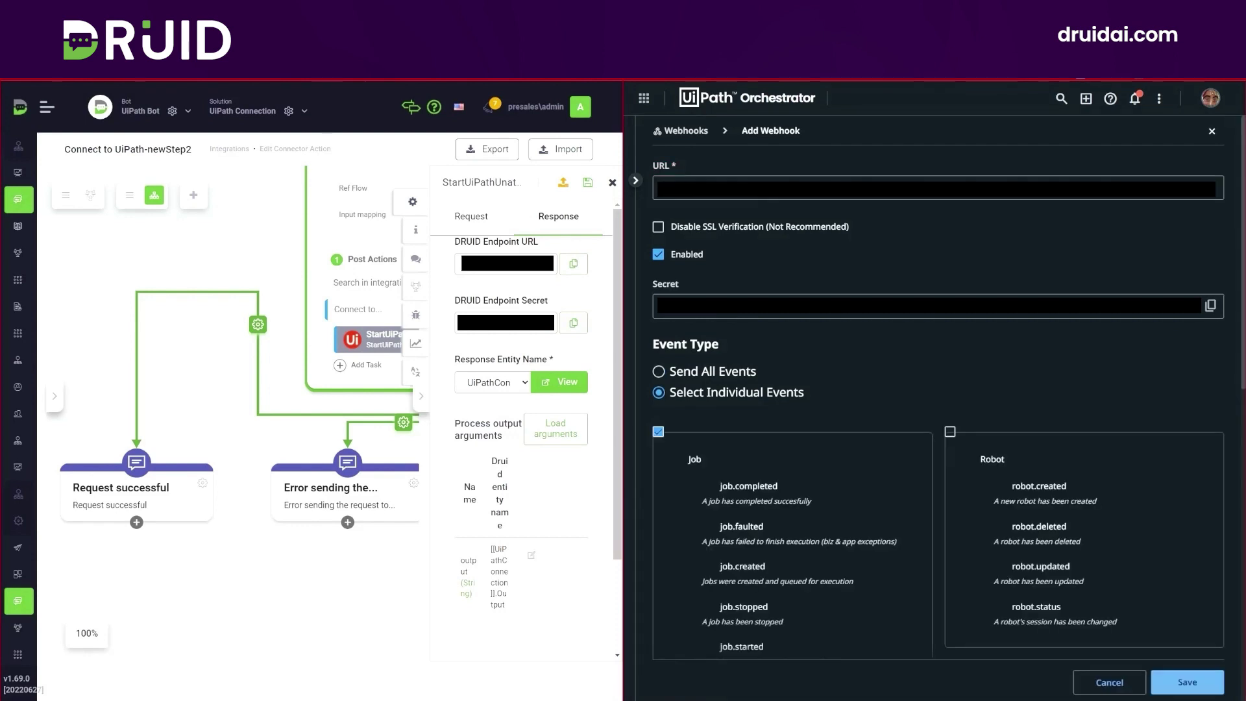
left_click(1186, 681)
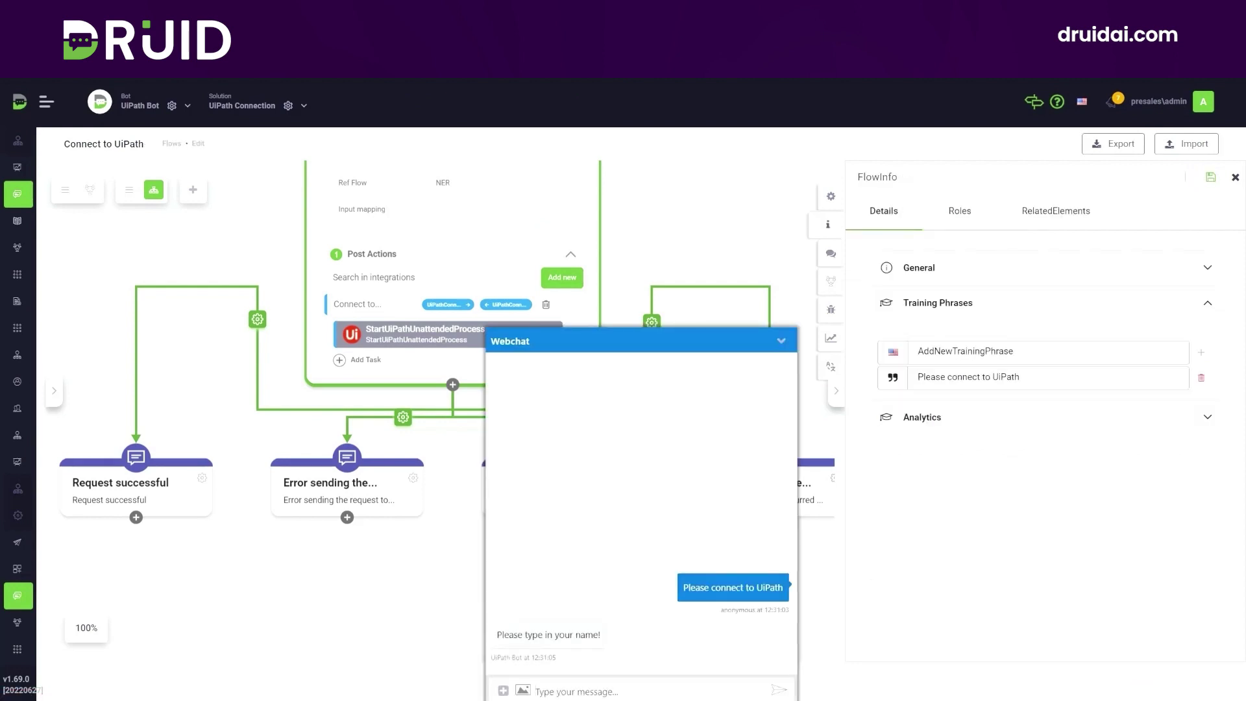
type("Horia")
- Send the user's name in the webchat in reply to the bot's name prompt
key("Return")
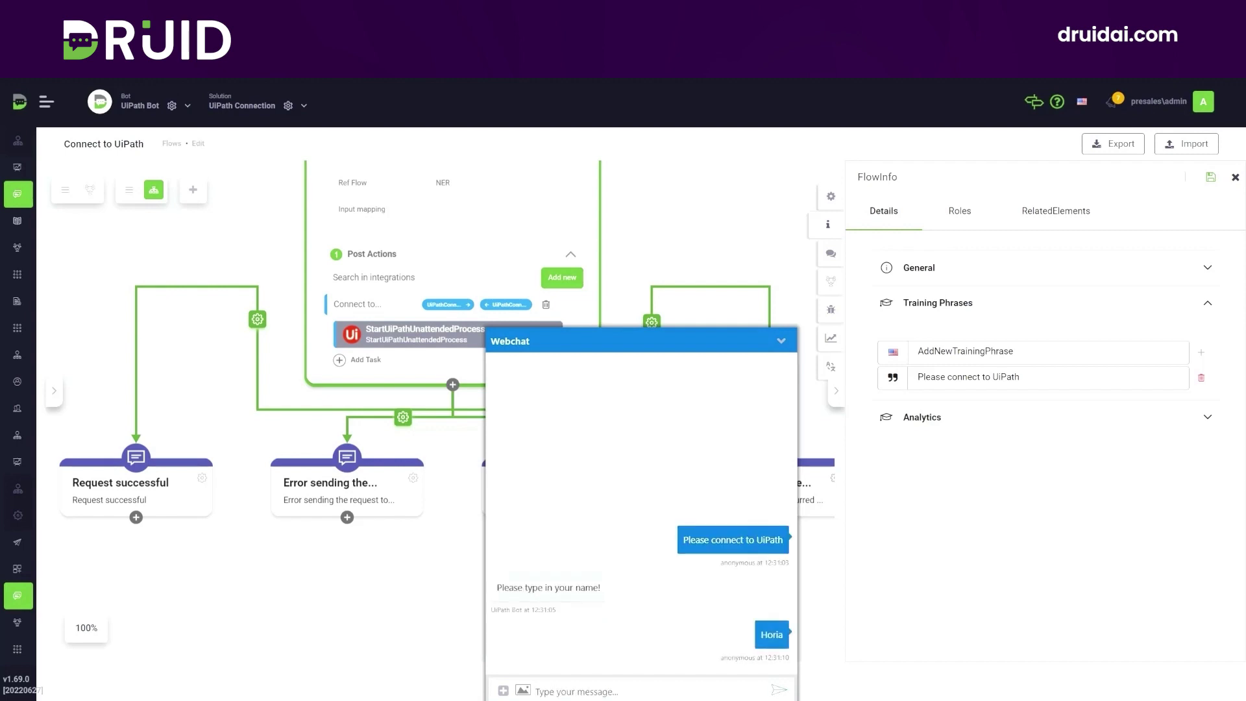